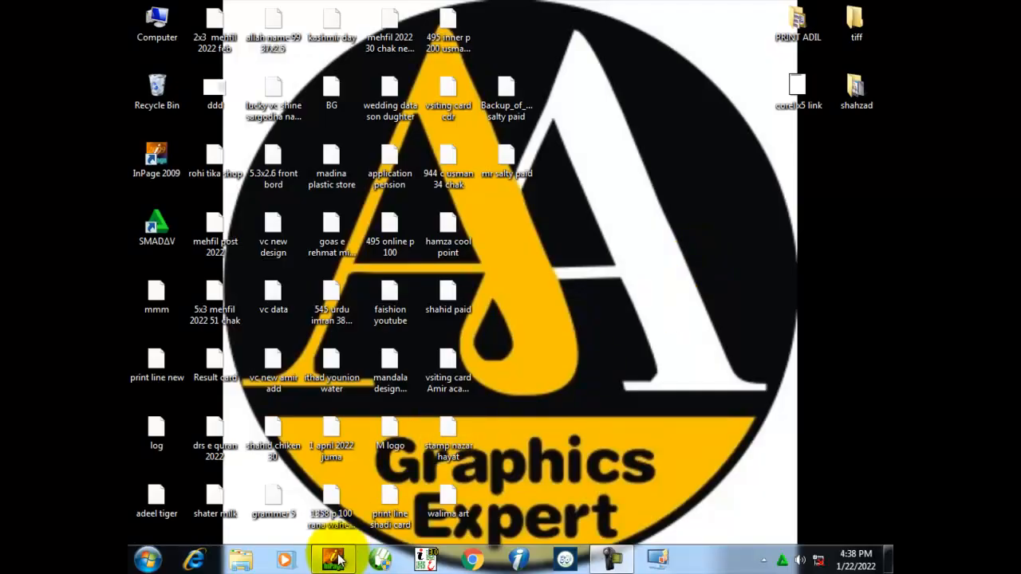
Switch to InPage and create a new one-page A4 portrait document with 12.7 mm margins and right-to-left direction.
left_click(331, 563)
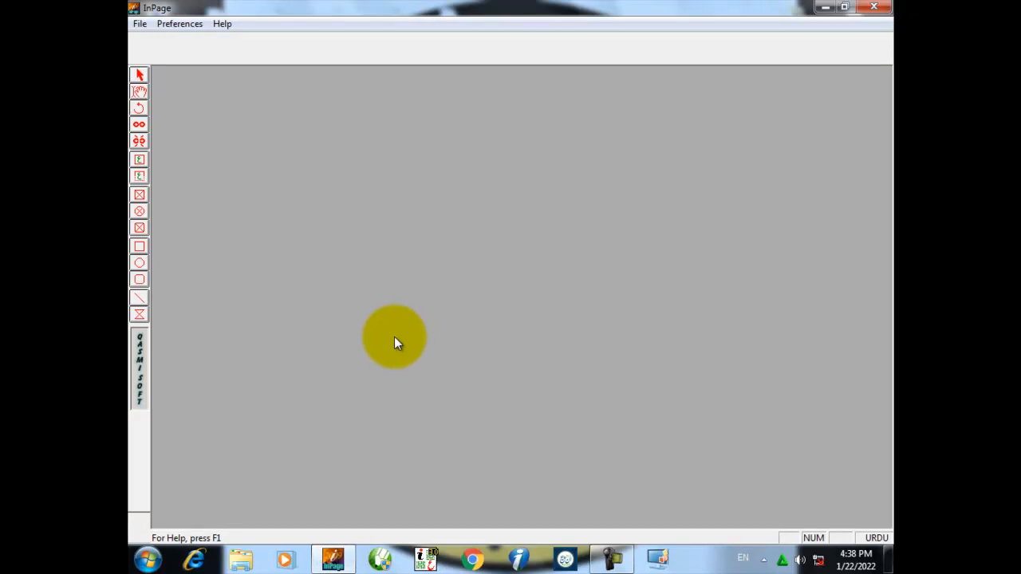
key("ctrl+n")
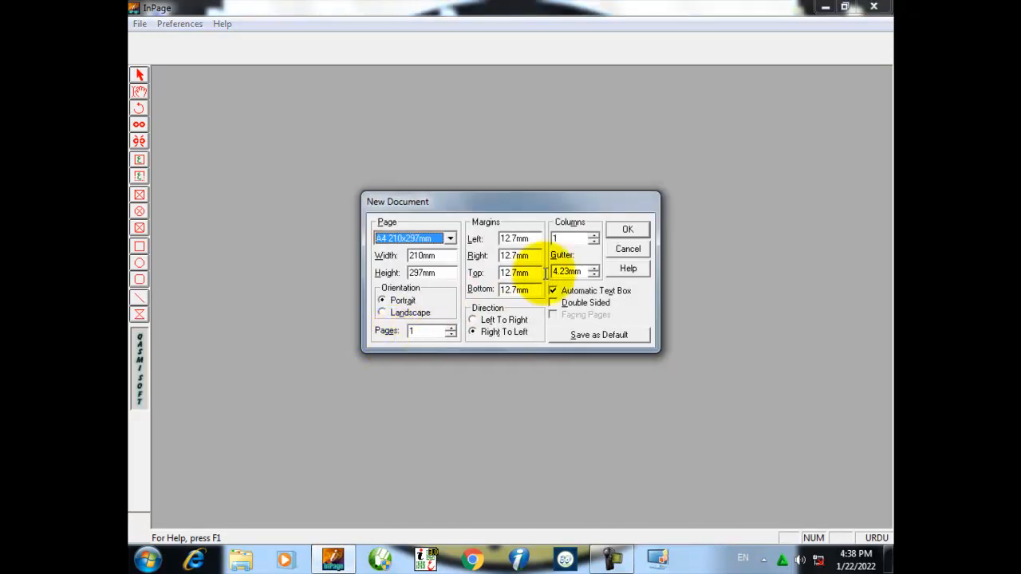
left_click(627, 230)
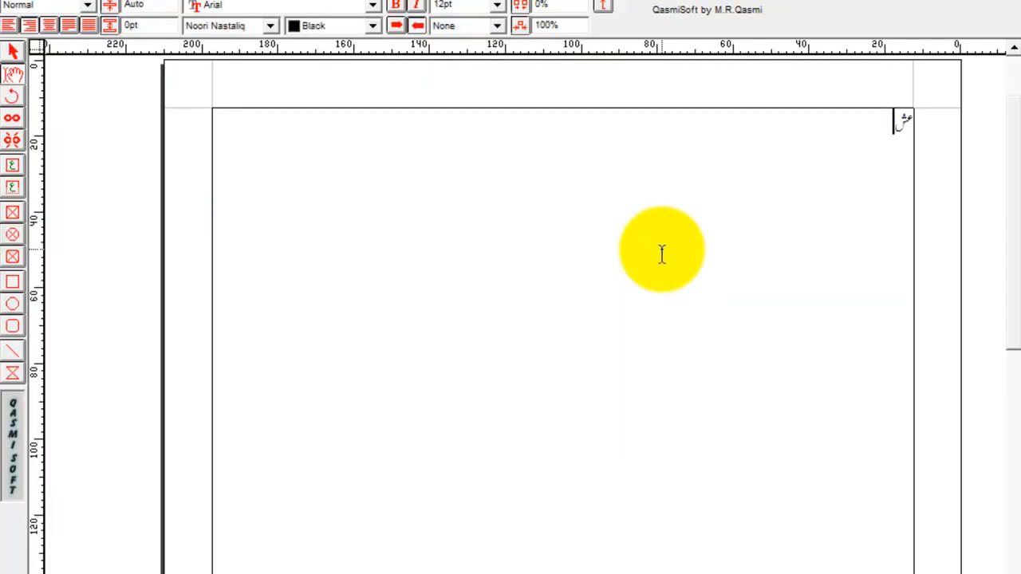
Enter a first name in Urdu at the start of the page and set its font to Bombay Black.
key("ctrl+a")
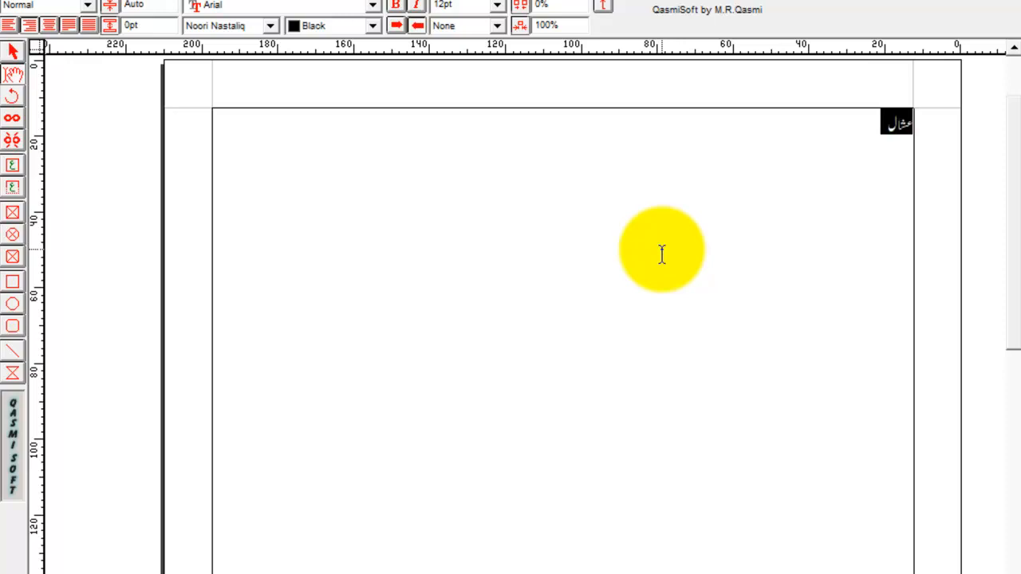
key("ctrl+2")
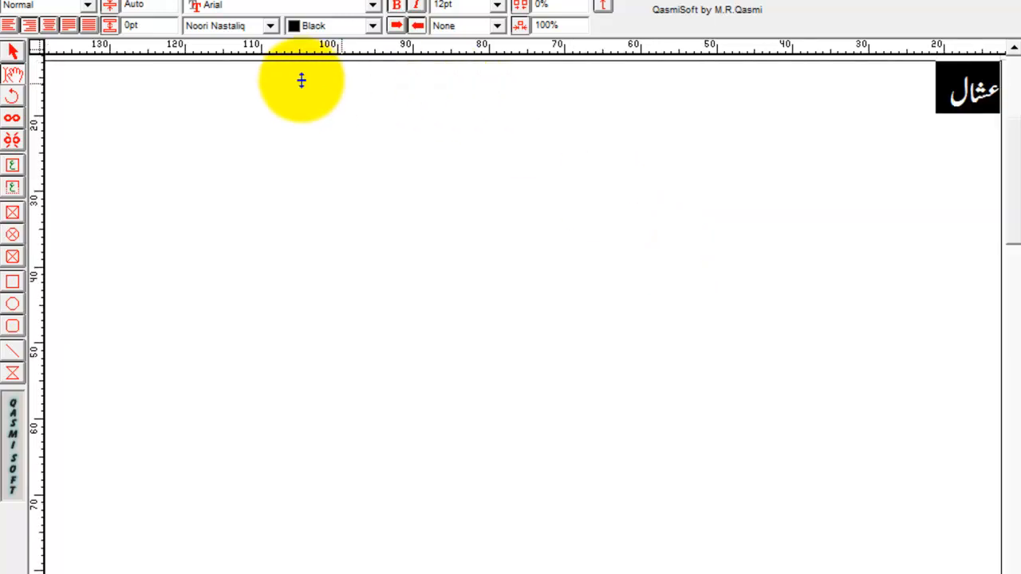
left_click(227, 25)
key("b")
key("Return")
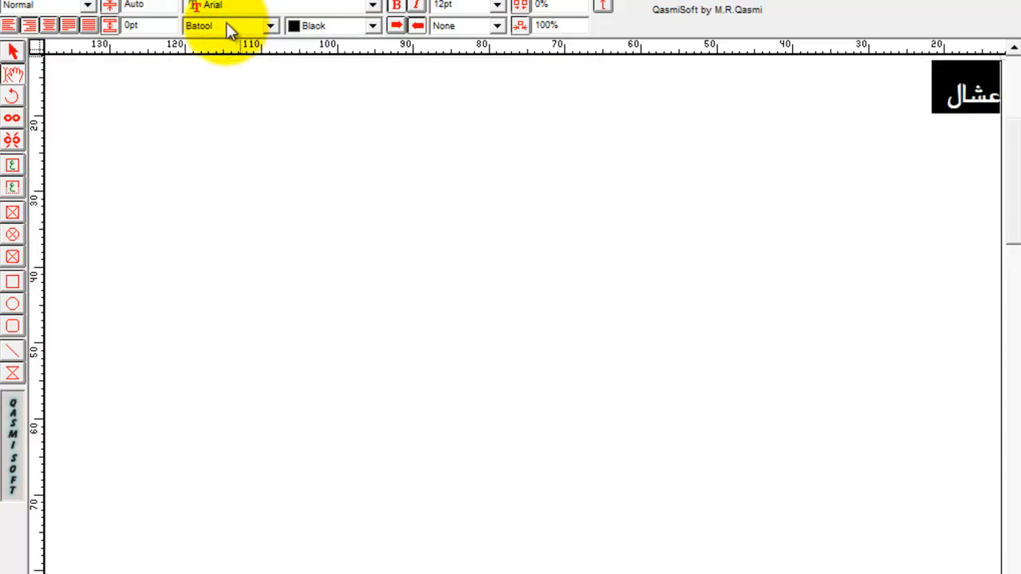
left_click(226, 25)
left_click(223, 68)
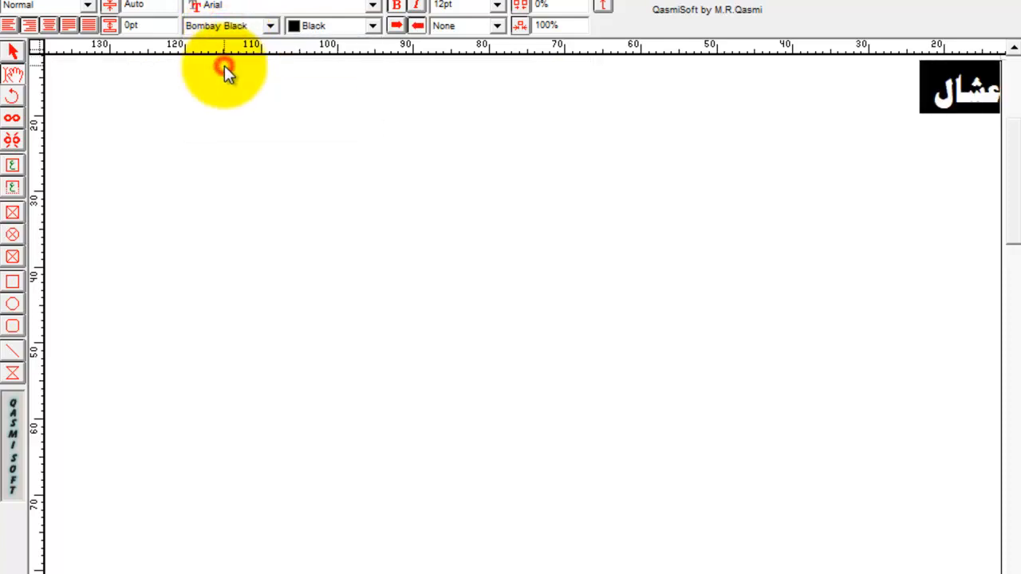
left_click(701, 143)
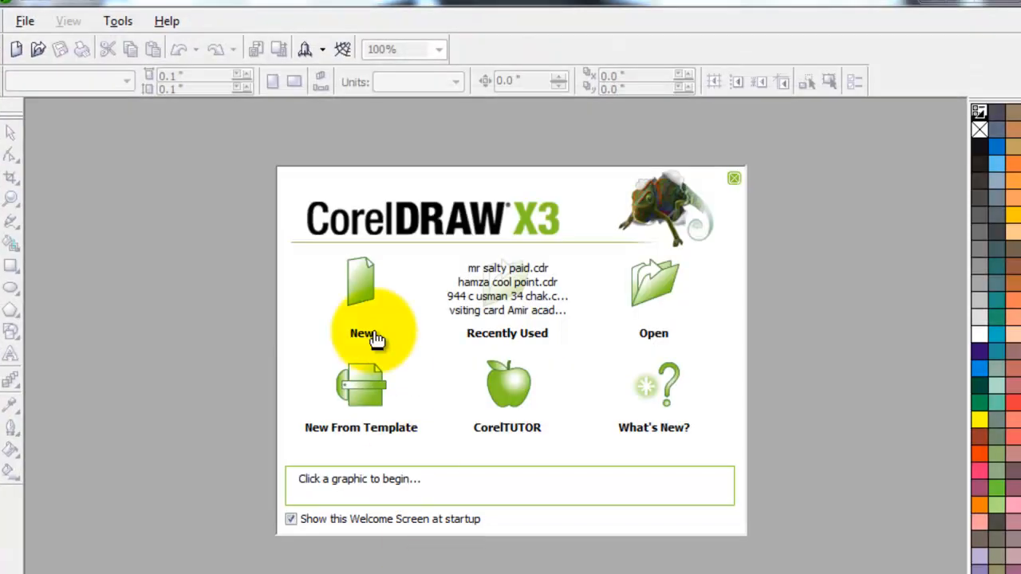
Switch to CorelDRAW X3 and create a new blank Letter document in landscape orientation.
left_click(358, 279)
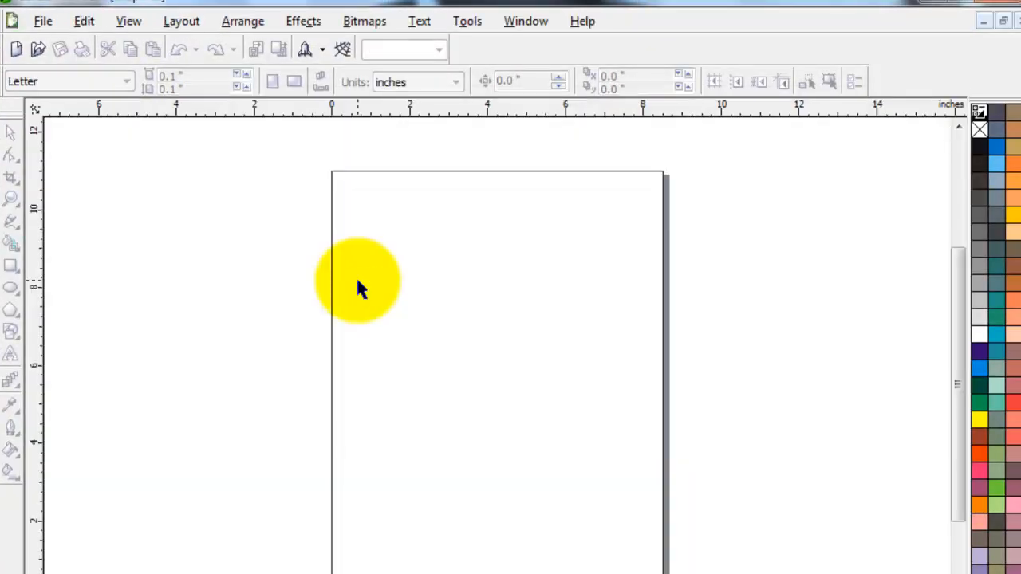
left_click(262, 275)
left_click(295, 82)
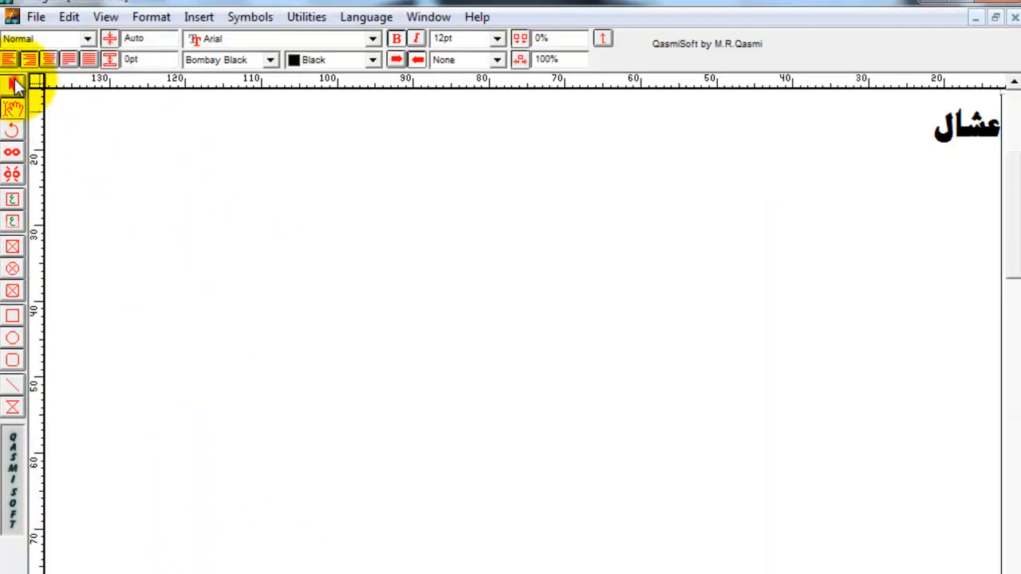
Copy the Urdu text frame from InPage and paste it onto the landscape page in CorelDRAW.
left_click(13, 85)
right_click(577, 213)
left_click(625, 301)
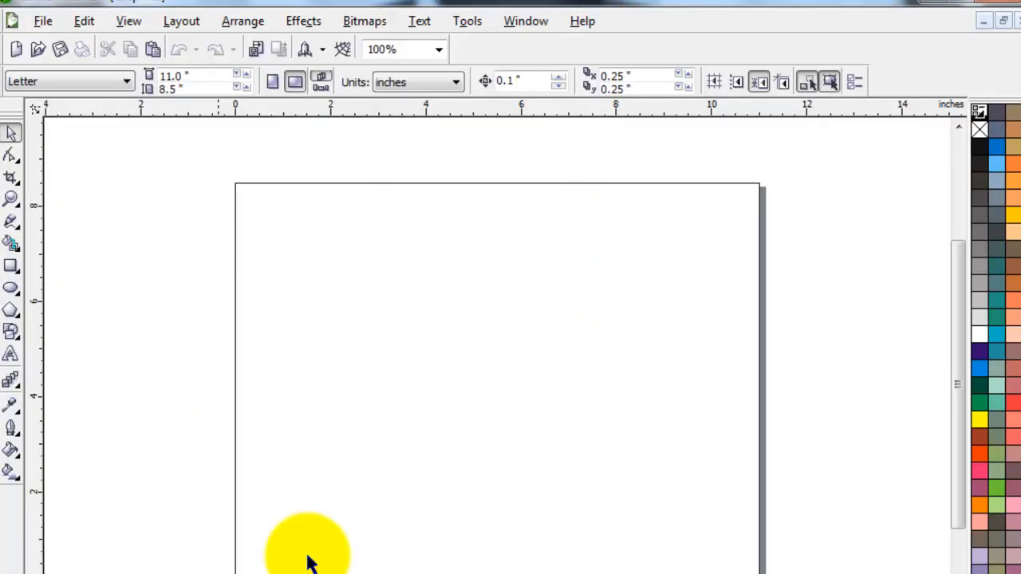
right_click(192, 199)
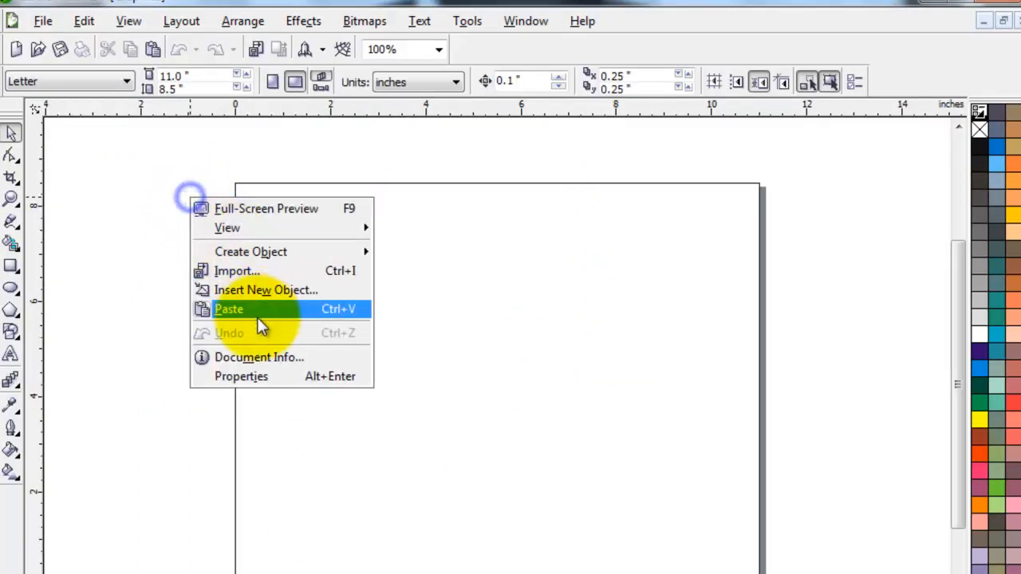
left_click(267, 312)
left_click_drag(558, 439, 559, 416)
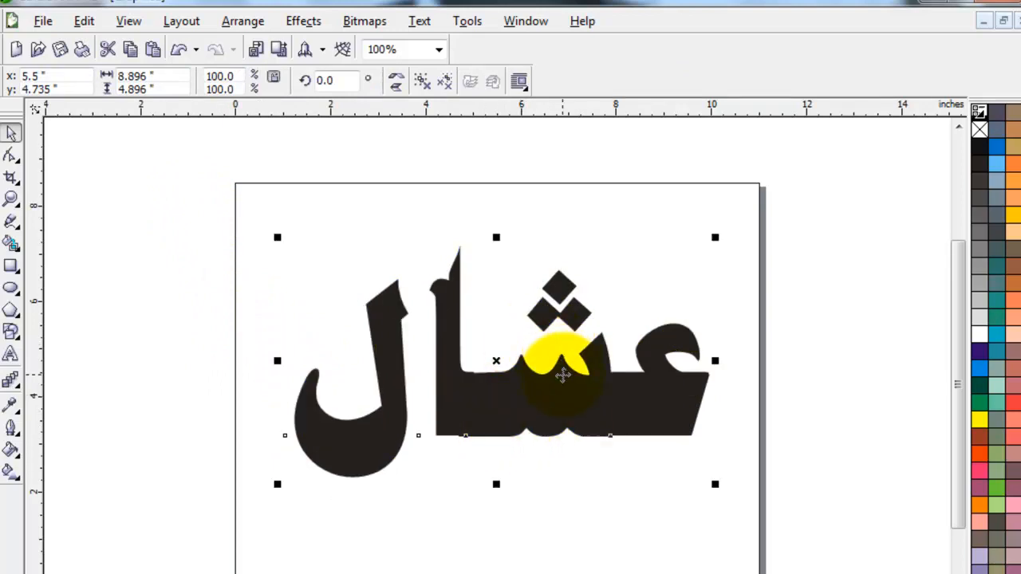
Ungroup the pasted Urdu lettering and weld its pieces into a single shape.
left_click(563, 378)
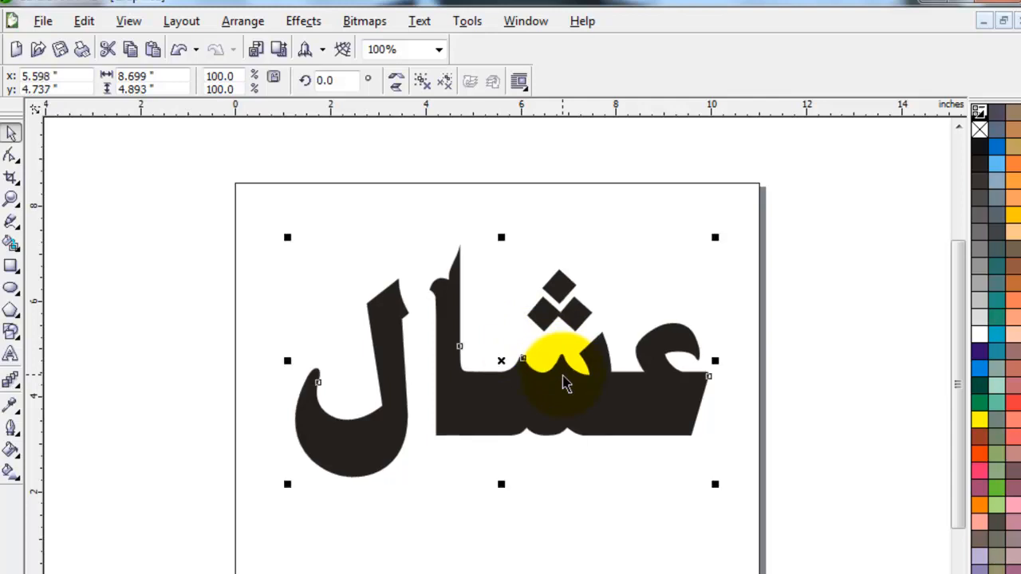
left_click(422, 81)
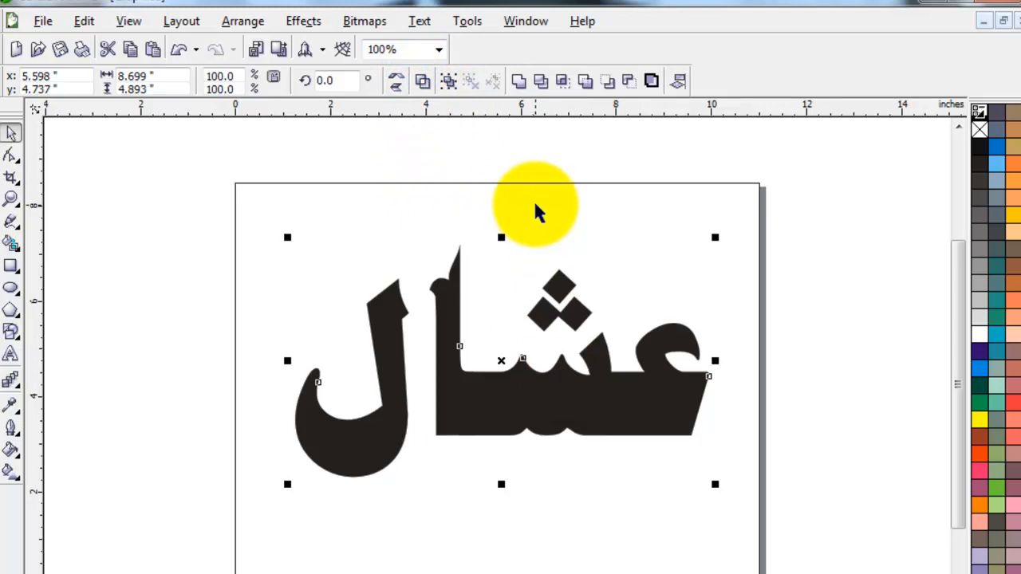
left_click(518, 82)
mouse_move(686, 412)
left_mouse_down()
mouse_move(688, 357)
mouse_move(694, 399)
left_mouse_up()
Try several fill colours on the welded lettering and finish with a dark purple fill.
left_click(980, 368)
left_click(980, 403)
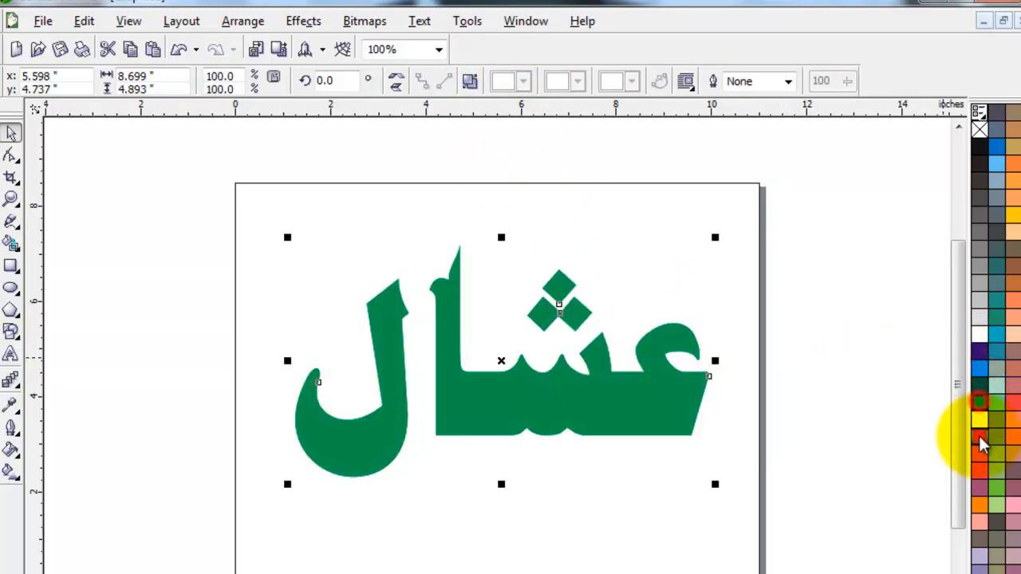
left_click(980, 444)
left_click(980, 335)
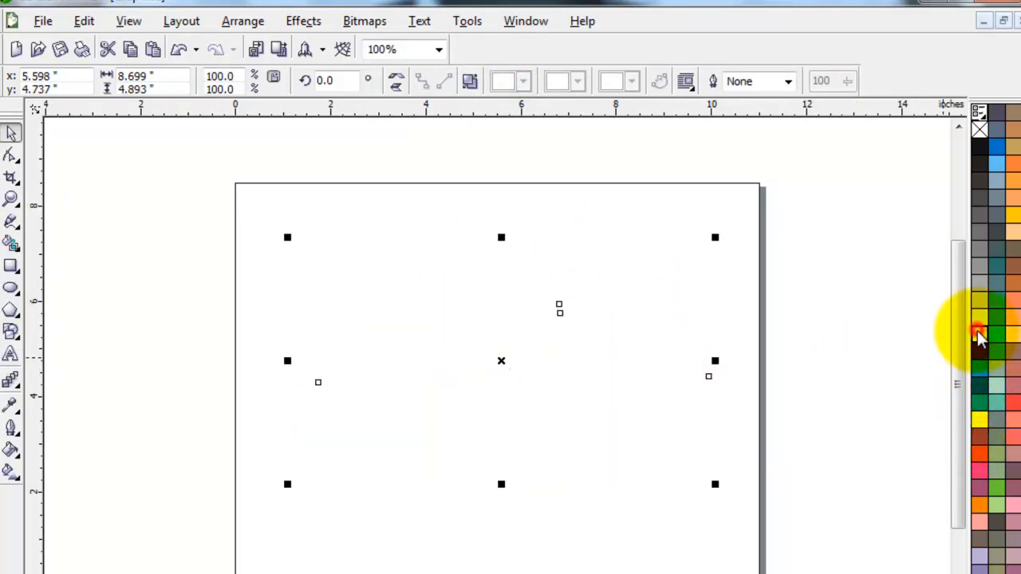
left_click(980, 372)
left_click(1001, 381)
left_click(995, 376)
left_click(980, 359)
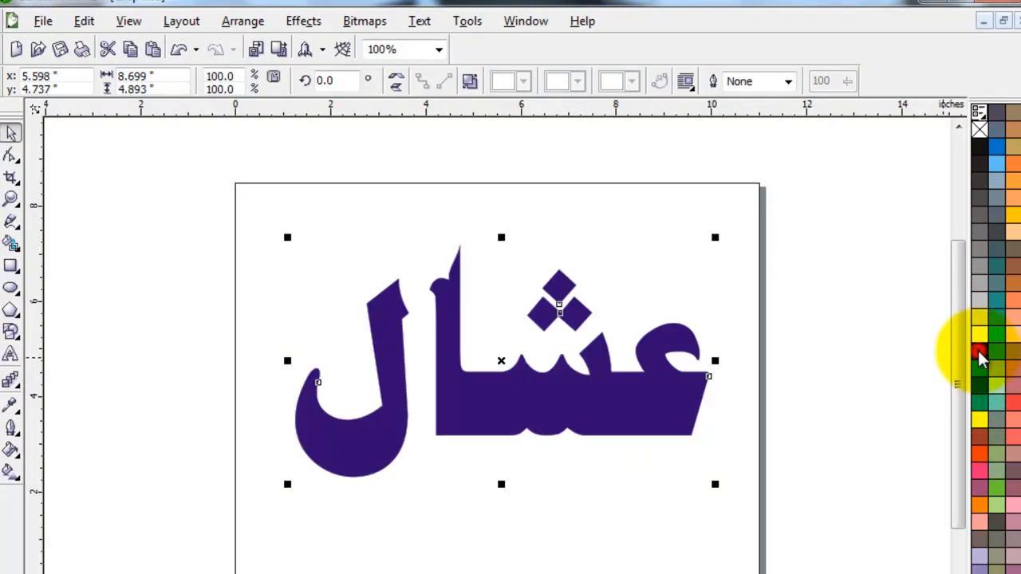
left_click(869, 447)
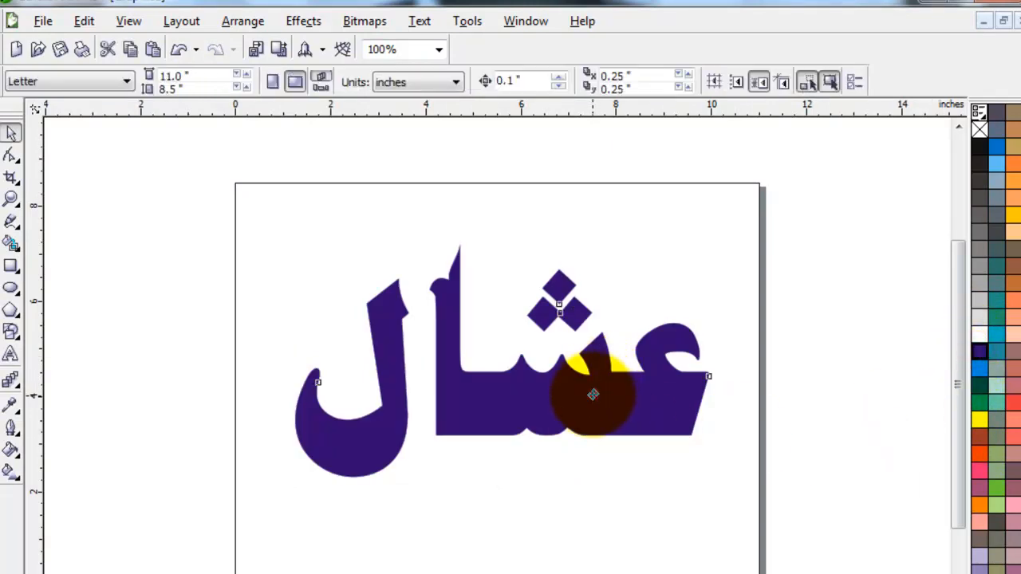
Place a duplicate of the lettering directly below the purple original and fill the duplicate with orange-red.
left_click_drag(593, 394, 565, 471)
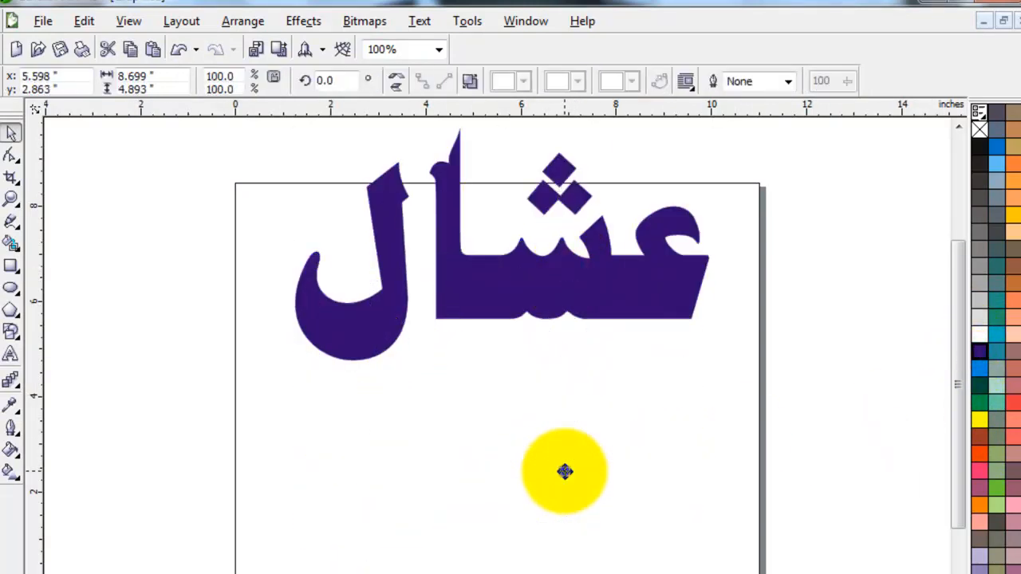
left_click(980, 441)
left_click(979, 453)
left_click(905, 462)
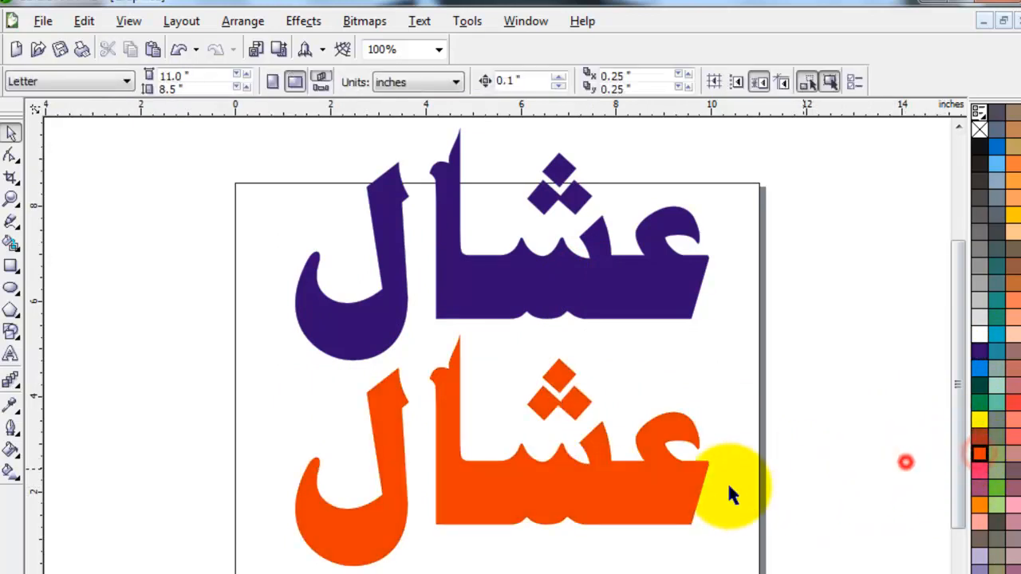
Duplicate the orange lettering beyond the page's left edge and fill the duplicate with pink.
left_click_drag(704, 492, 205, 456)
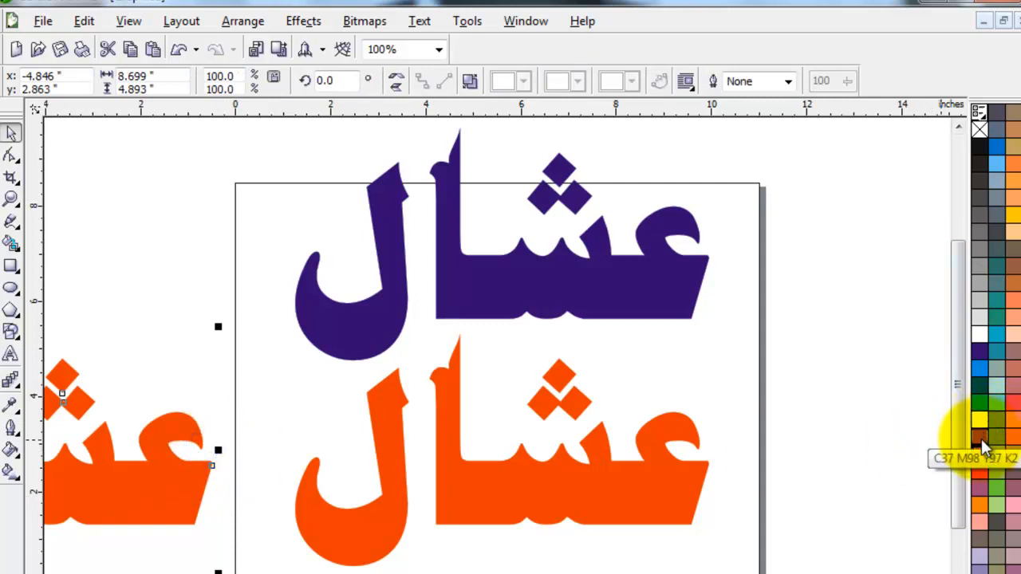
left_click(979, 147)
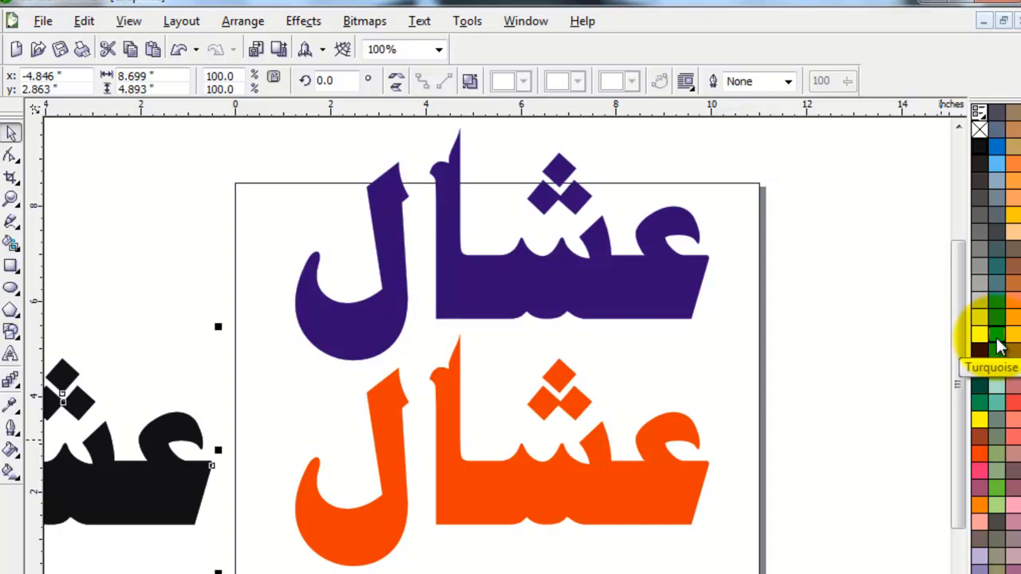
left_click(980, 470)
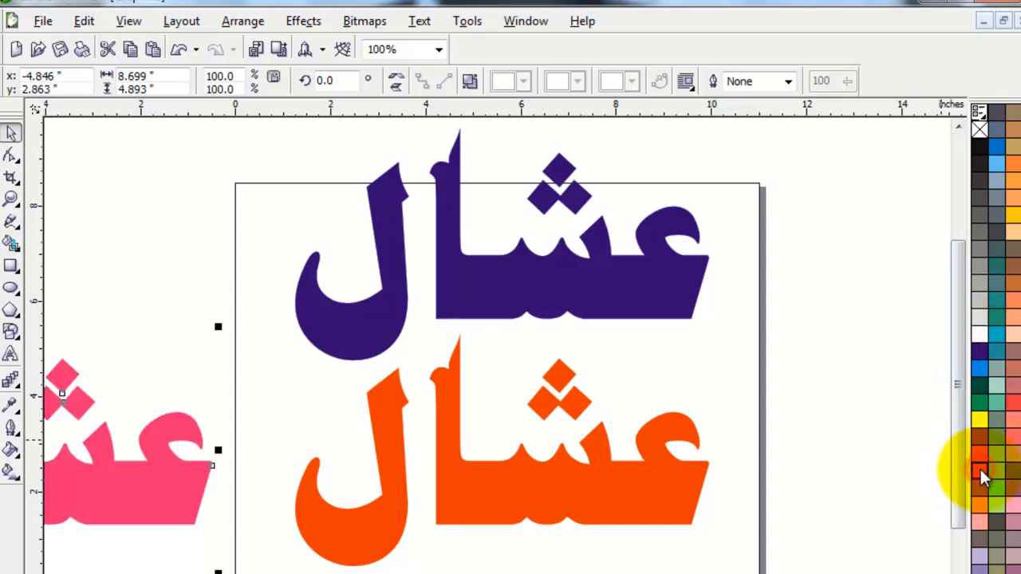
left_click(809, 342)
Apply a Soft edge bevel to the purple lettering with offset to center, intensity 80, direction 70 and altitude 54, and close the bevel settings.
left_click(630, 285)
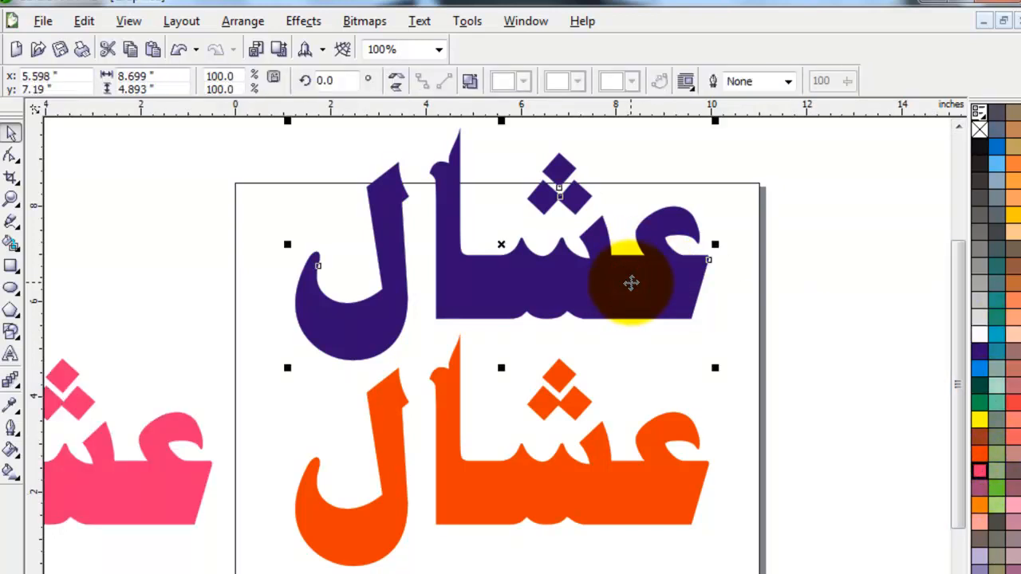
left_click(832, 279)
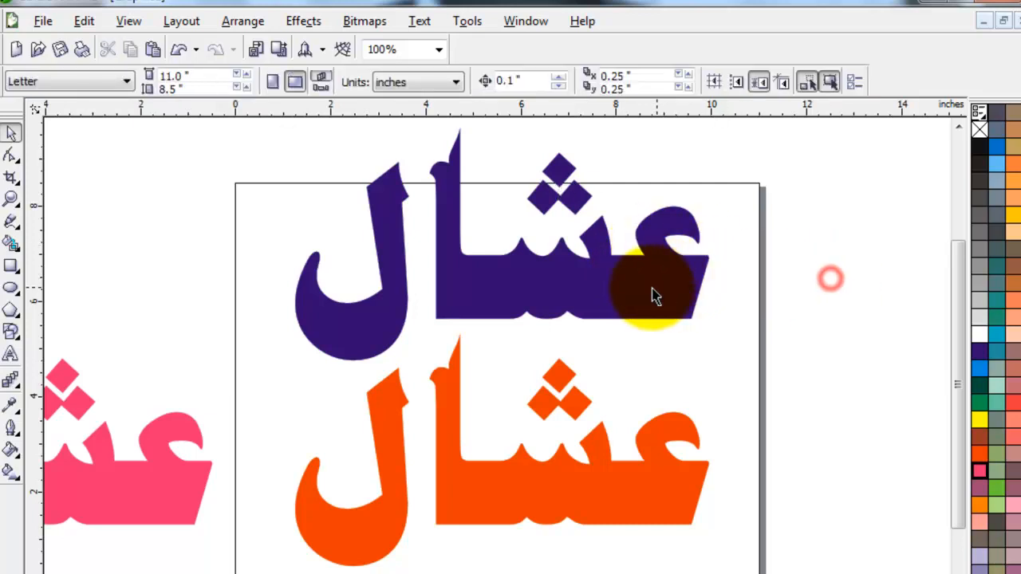
left_click(651, 288)
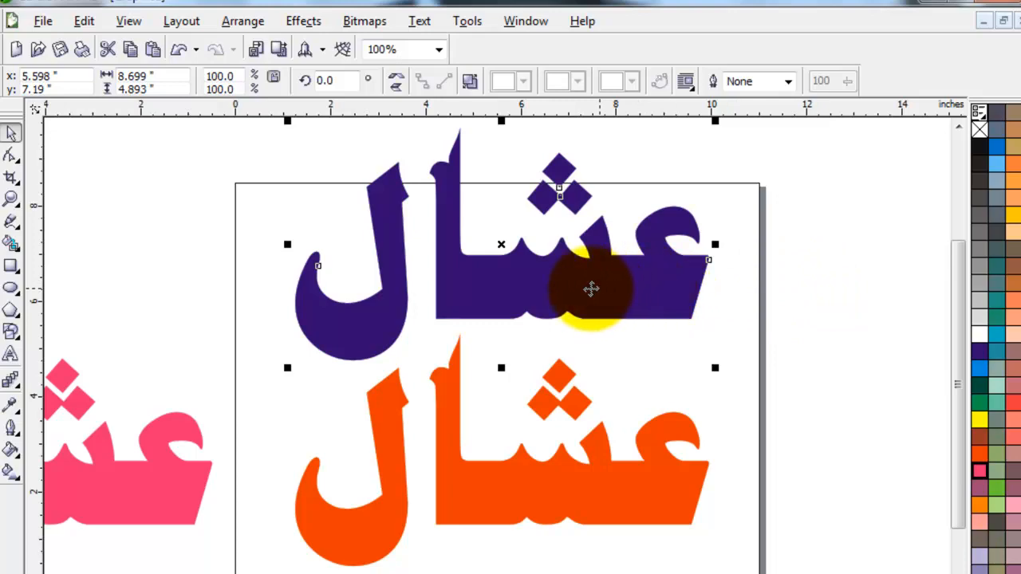
left_click(303, 22)
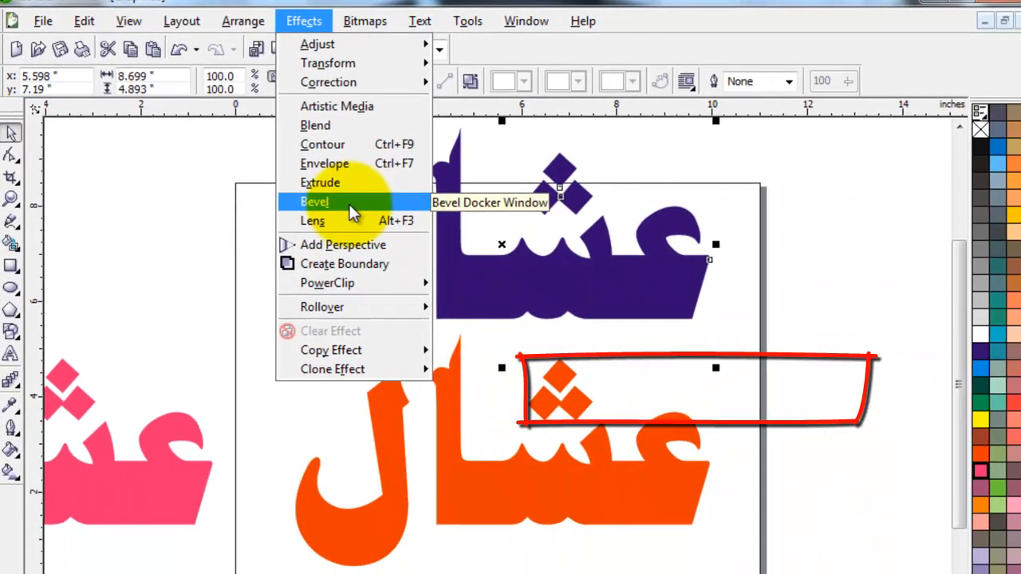
left_click(352, 209)
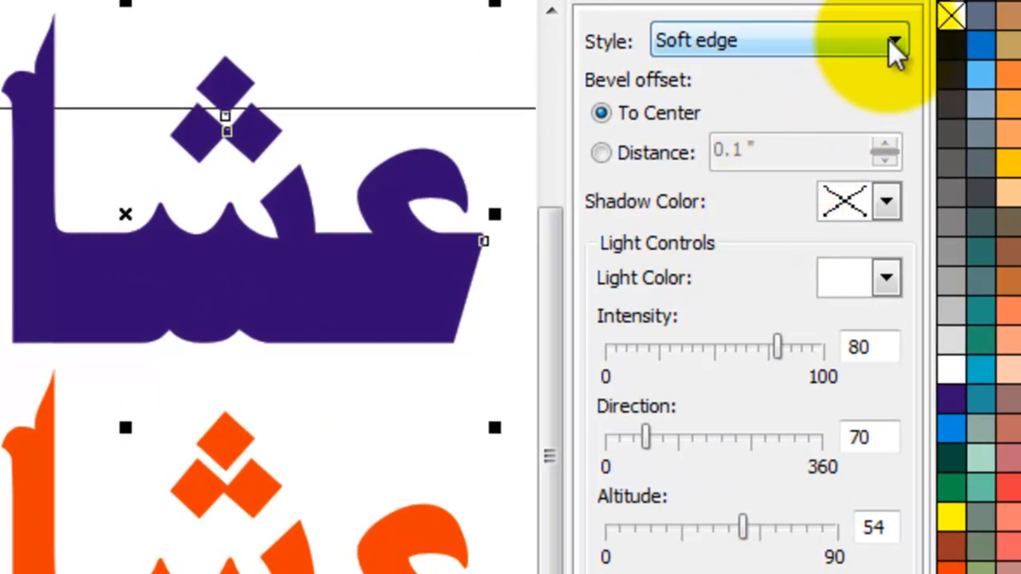
left_click(835, 40)
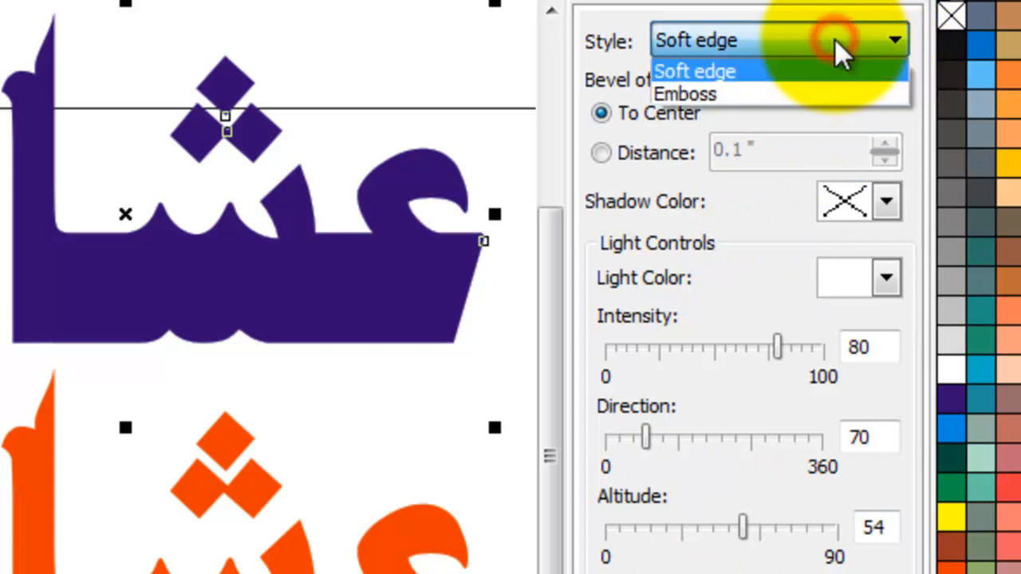
left_click(761, 92)
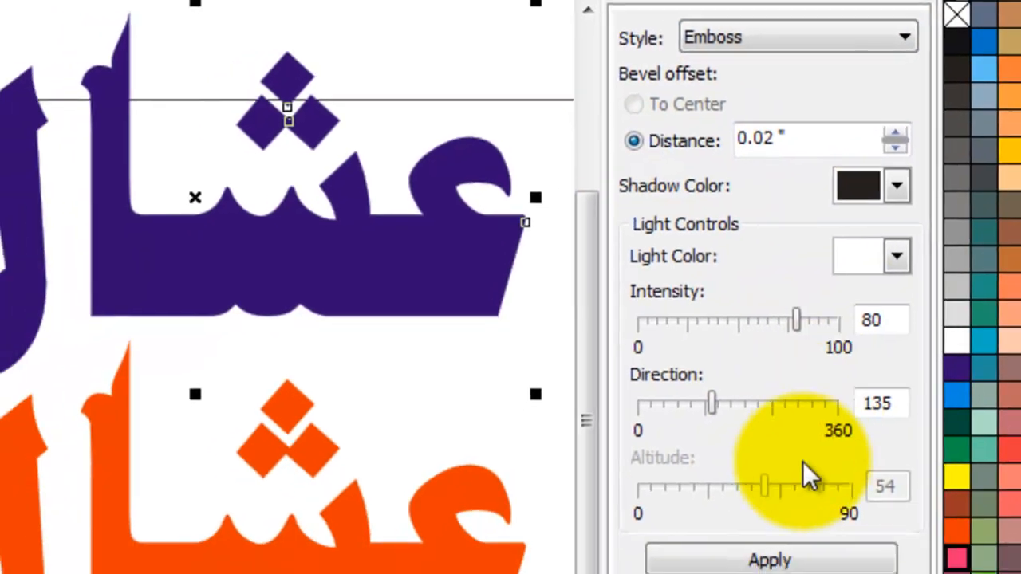
left_click(787, 35)
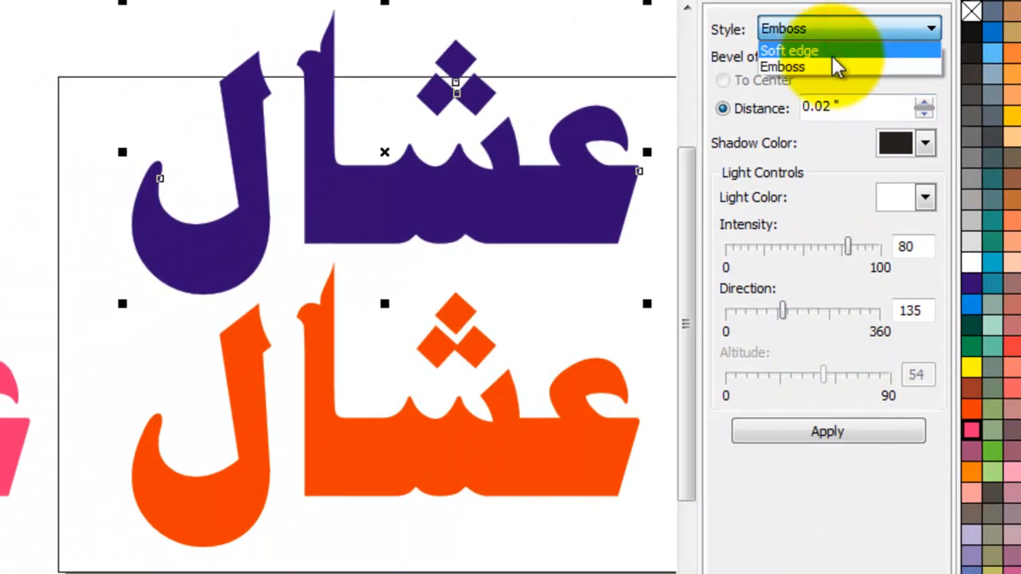
left_click(832, 53)
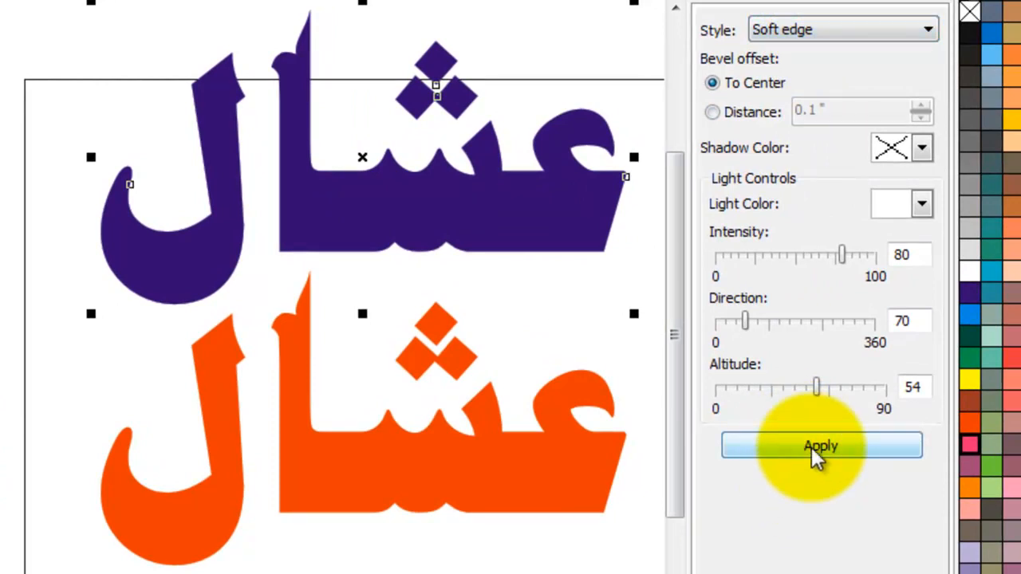
left_click(811, 447)
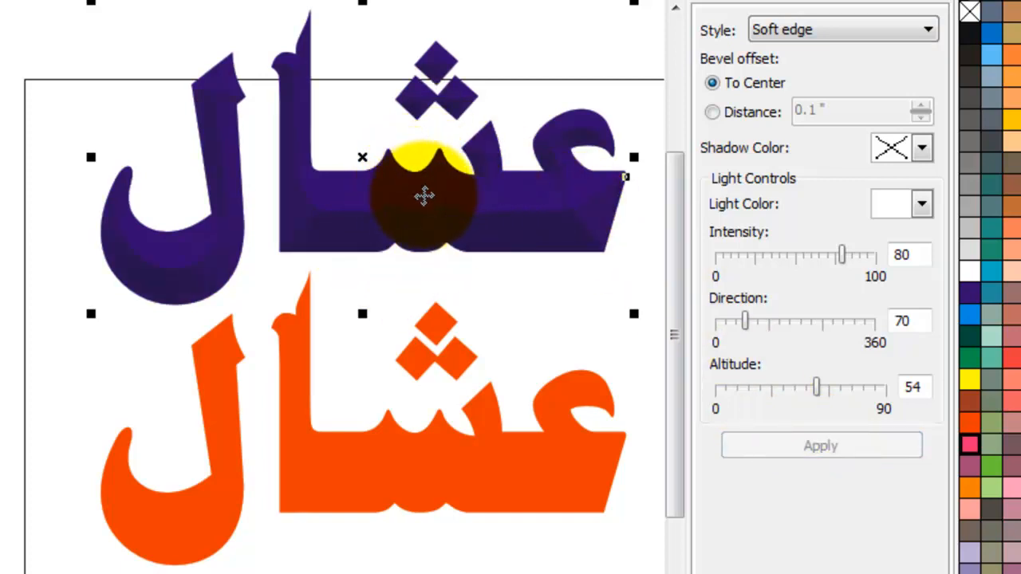
left_click(941, 5)
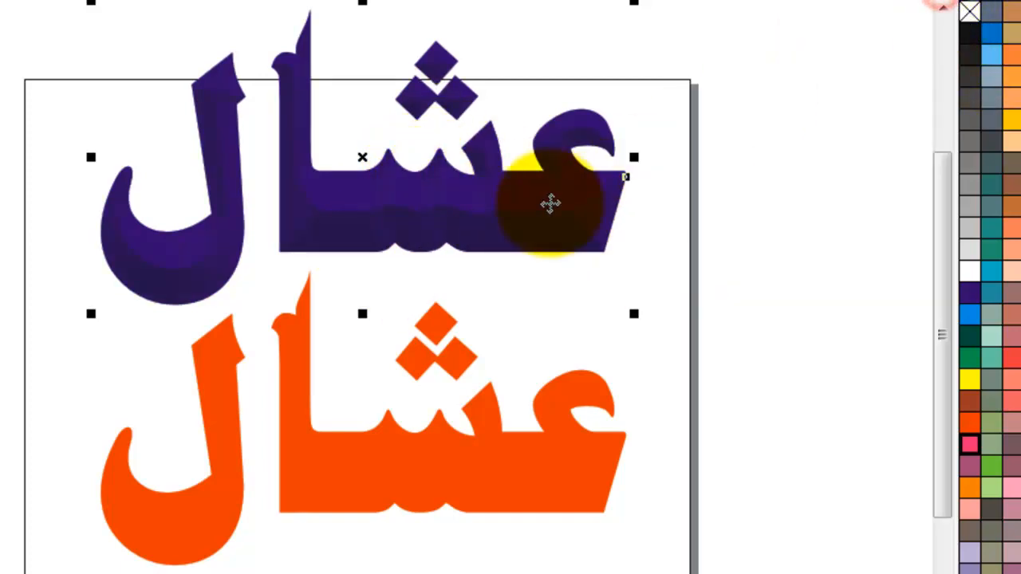
Fill the bevelled lettering with orange-red and the flat lettering below it with green.
left_click(968, 428)
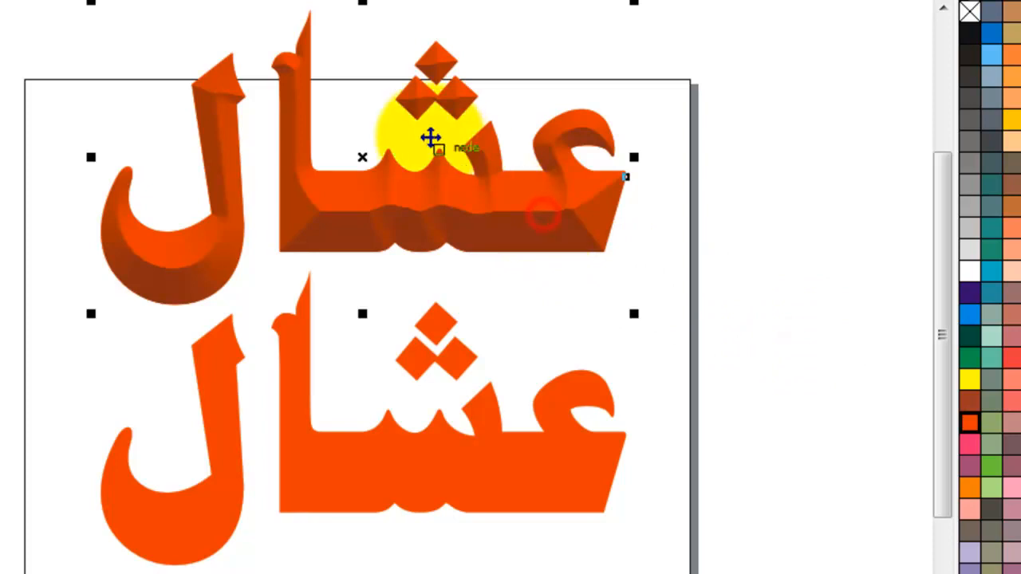
left_click(771, 289)
left_click(528, 447)
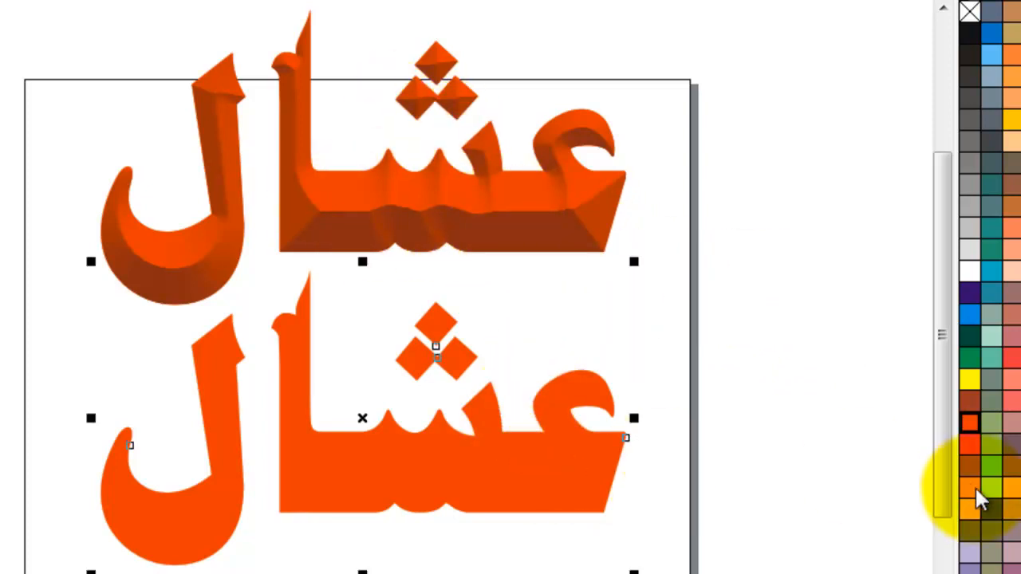
left_click(968, 358)
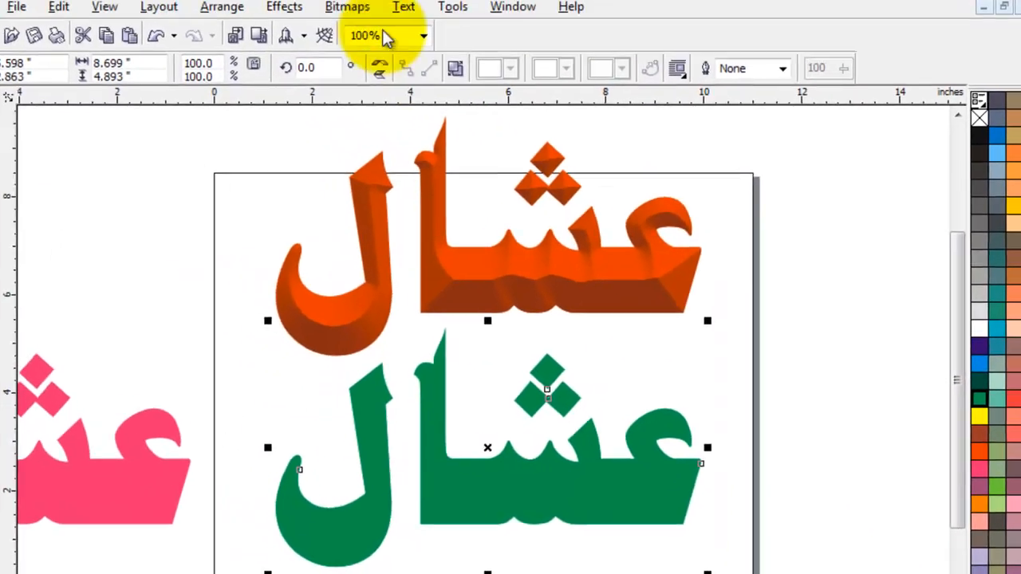
Apply a Soft edge bevel to the green lettering with offset to center, intensity 80, direction 70 and altitude 54, and close the bevel settings.
left_click(291, 16)
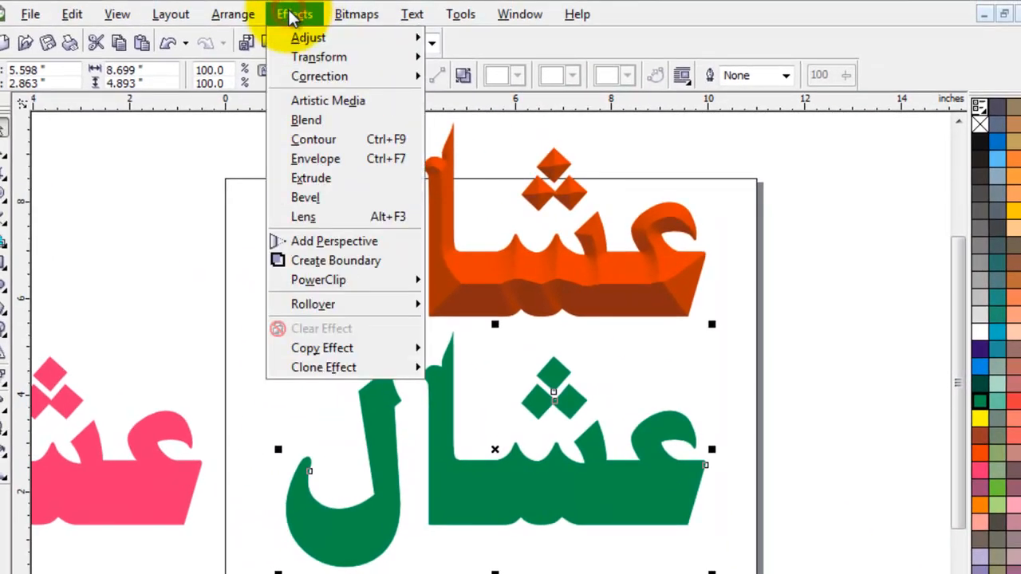
left_click(319, 197)
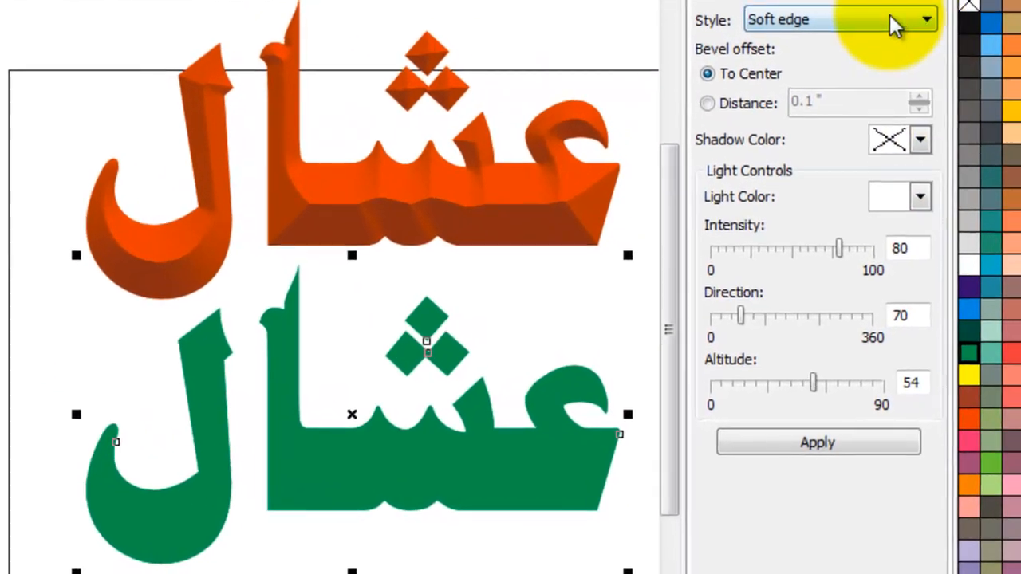
left_click(810, 447)
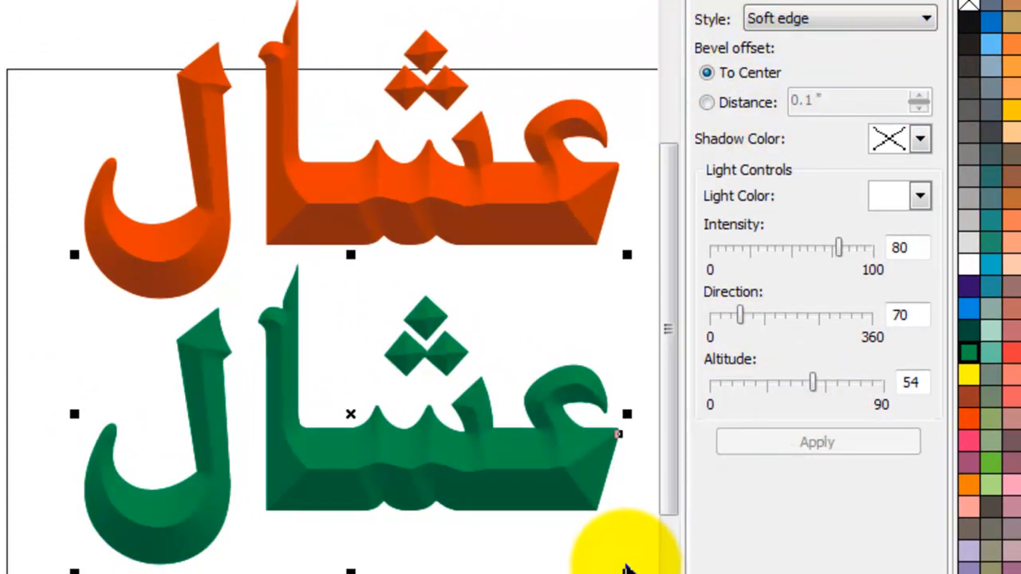
left_click(550, 555)
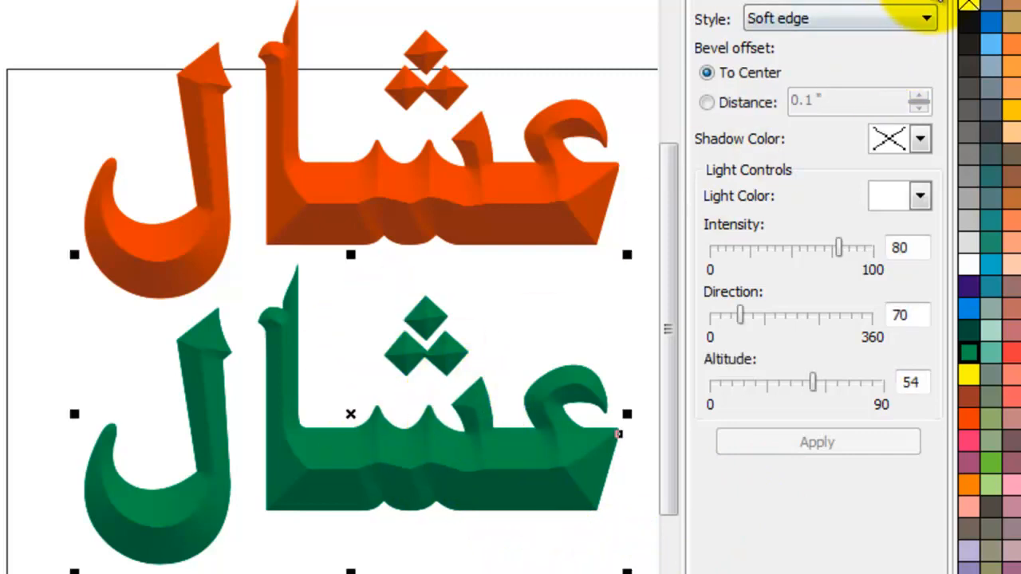
left_click(941, 0)
left_click(777, 294)
Move the green bevelled lettering slightly down to widen the gap beneath the orange lettering.
left_click_drag(544, 465, 537, 476)
left_click(793, 363)
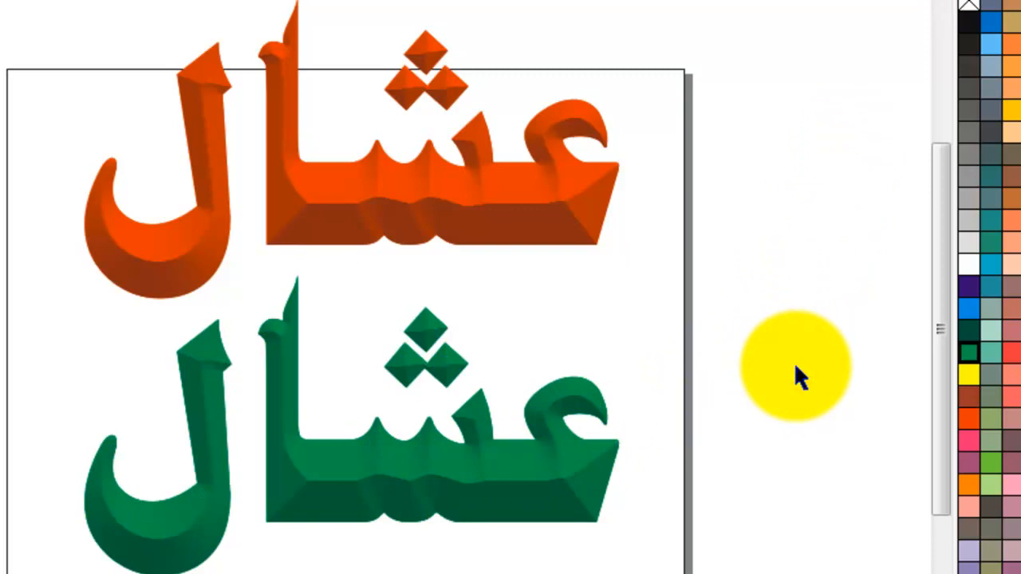
left_click_drag(485, 465, 484, 477)
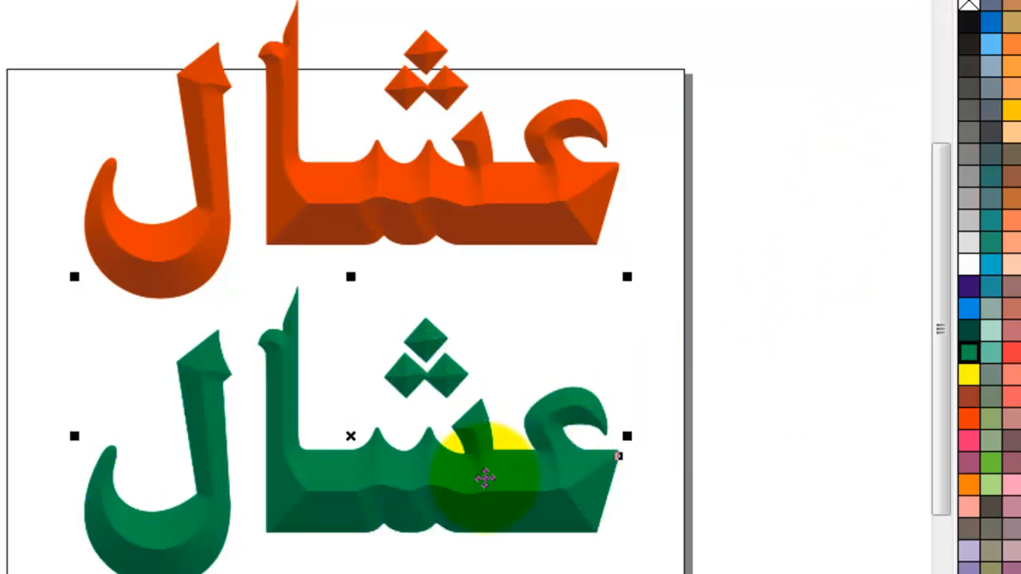
left_click(739, 451)
Lower the pink lettering, then shift the green lettering about 10.2 in and the orange lettering about 11 in horizontally beyond the page's left edge.
scroll(739, 450, "left", 3)
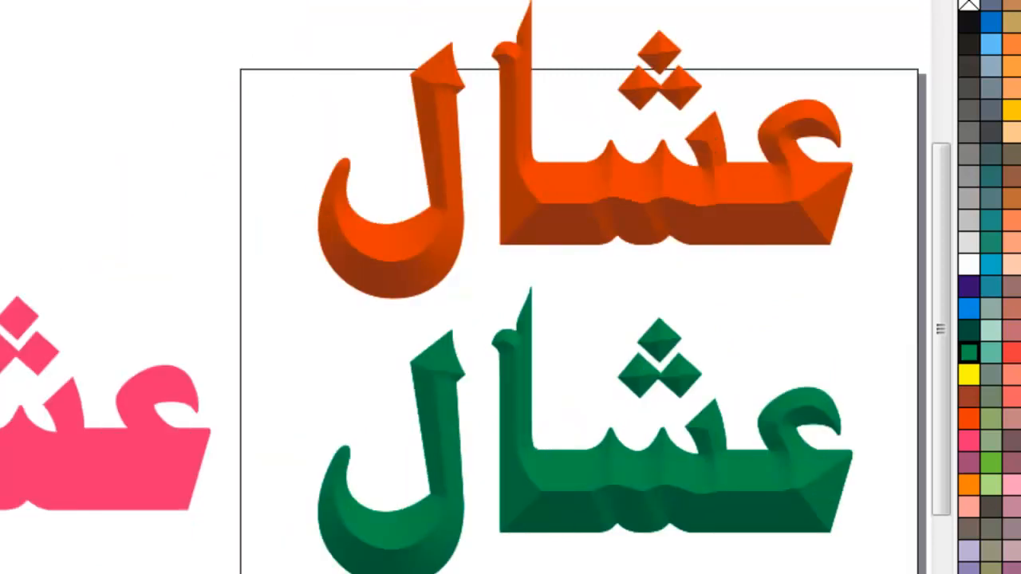
scroll(726, 476, "left", 1)
left_click_drag(230, 442, 332, 570)
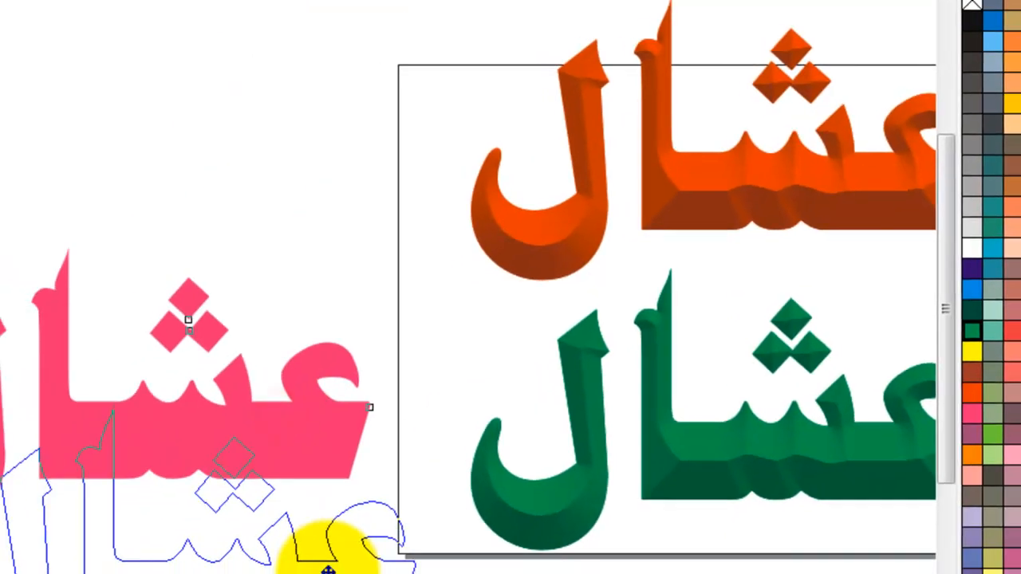
left_click_drag(794, 452, 206, 383)
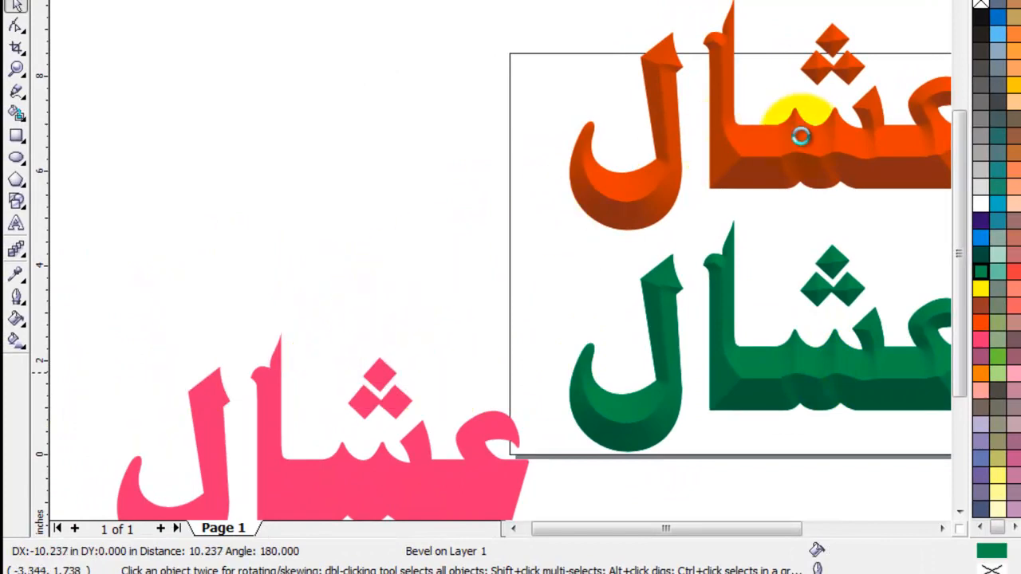
left_click_drag(800, 137, 350, 141)
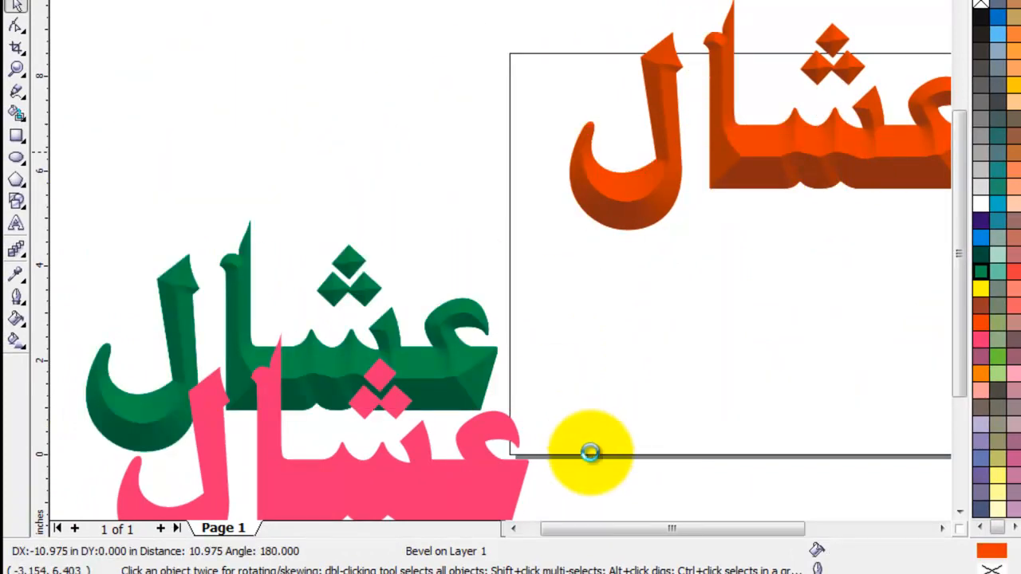
Move the orange and green bevelled letterings farther left of the page, roughly one under the other and clear of the pink lettering.
left_click(513, 529)
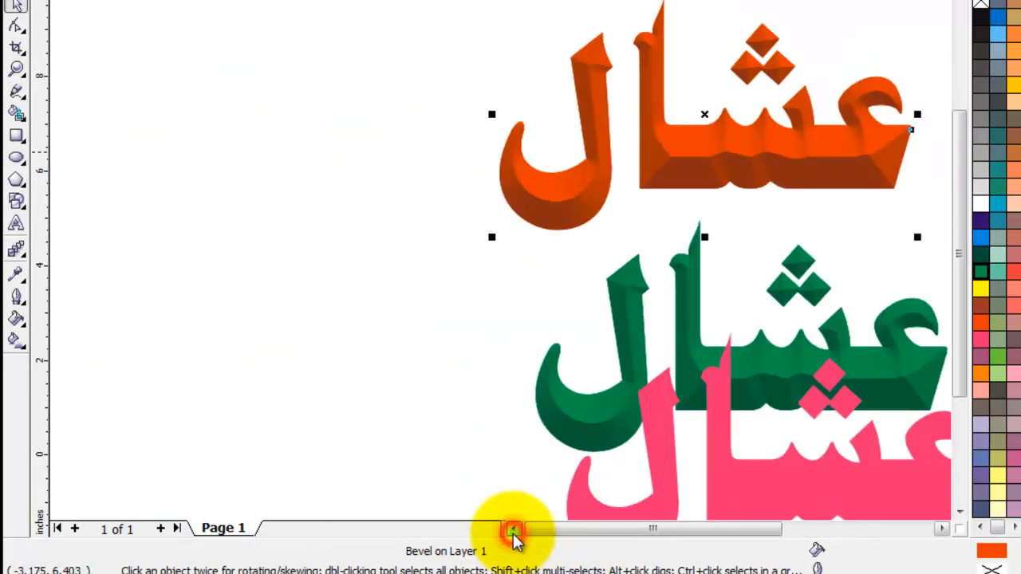
left_click_drag(827, 134, 673, 134)
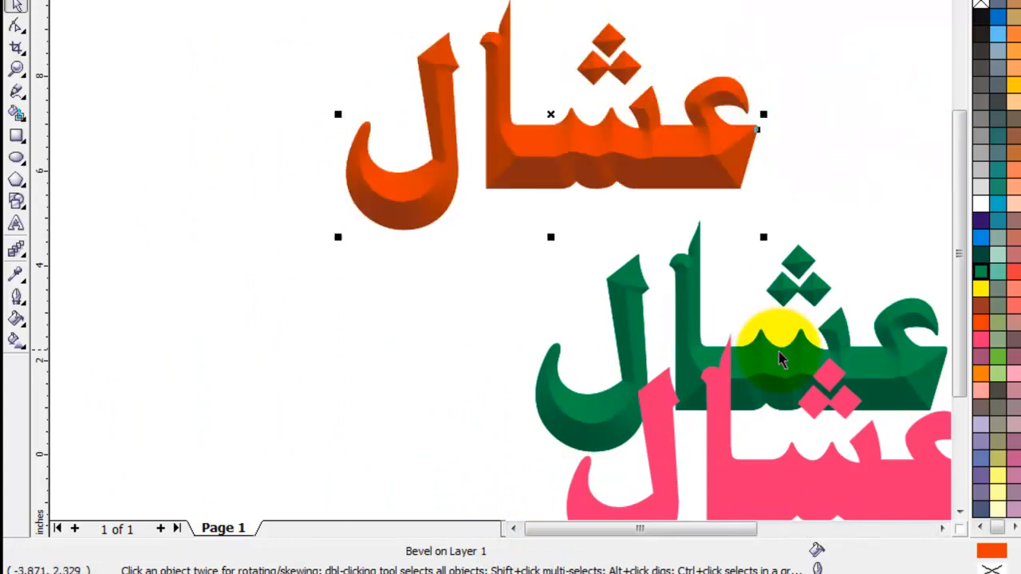
left_click_drag(793, 278, 587, 275)
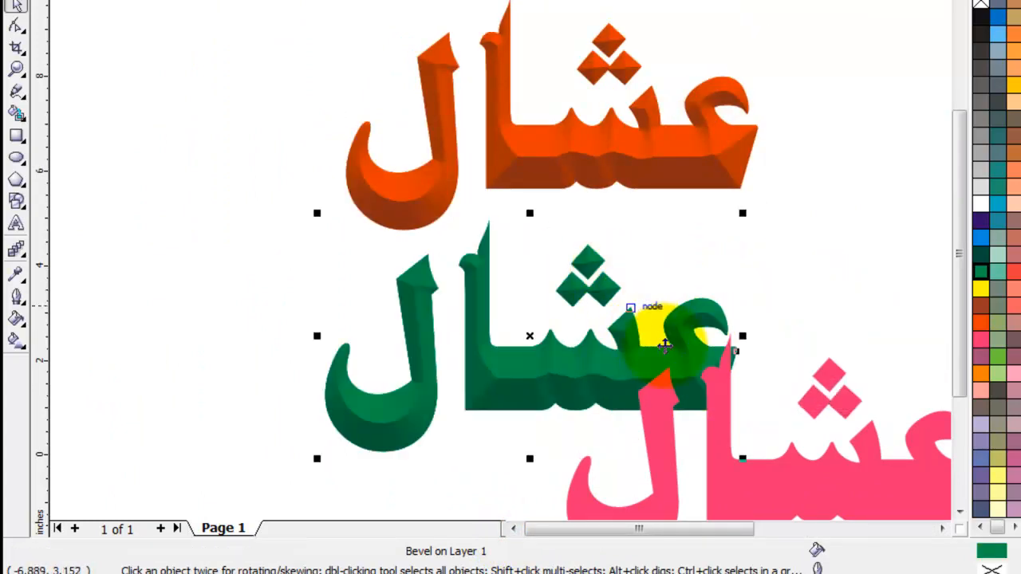
Move the flat pink lettering up and right onto the empty page and deselect it.
left_click_drag(725, 471, 910, 405)
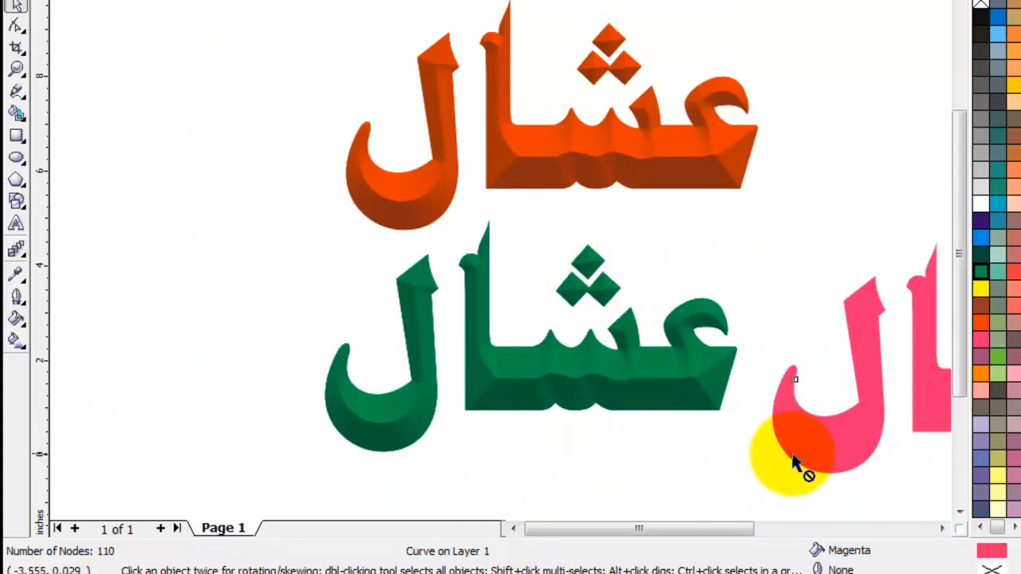
left_click_drag(792, 456, 944, 405)
left_click(785, 411)
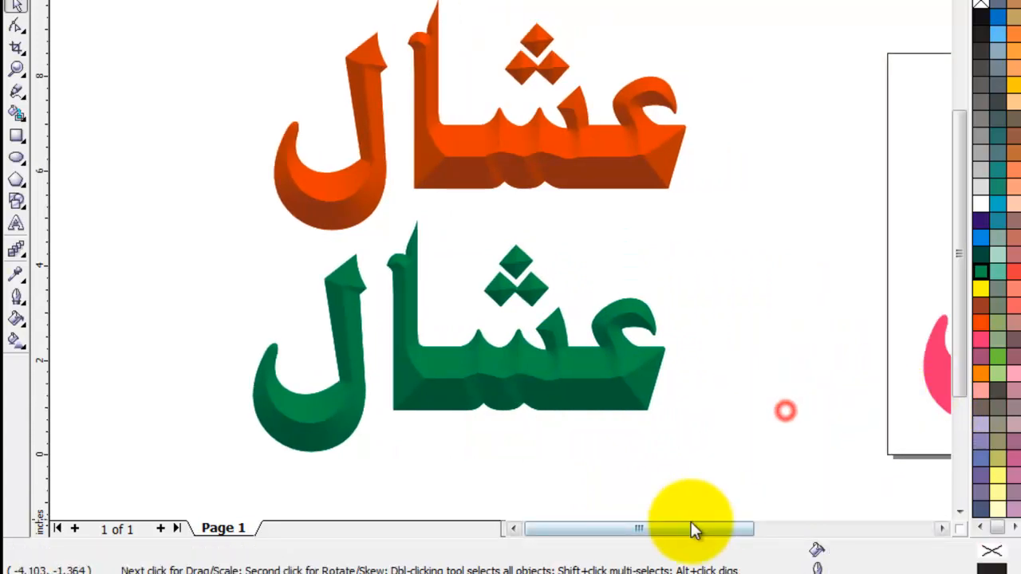
left_click(513, 528)
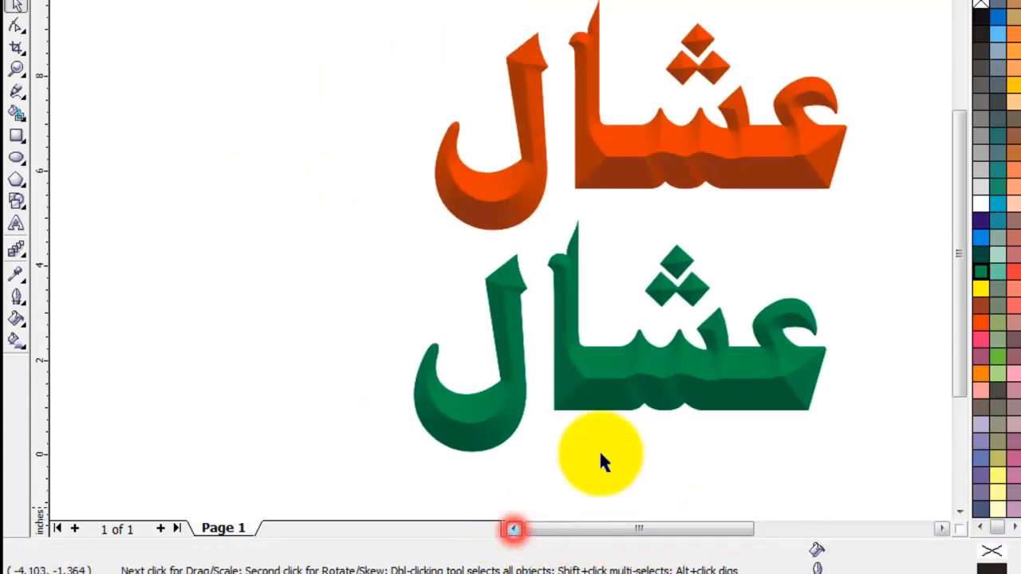
left_click(893, 233)
mouse_move(727, 533)
left_mouse_down()
mouse_move(738, 533)
mouse_move(712, 536)
left_mouse_up()
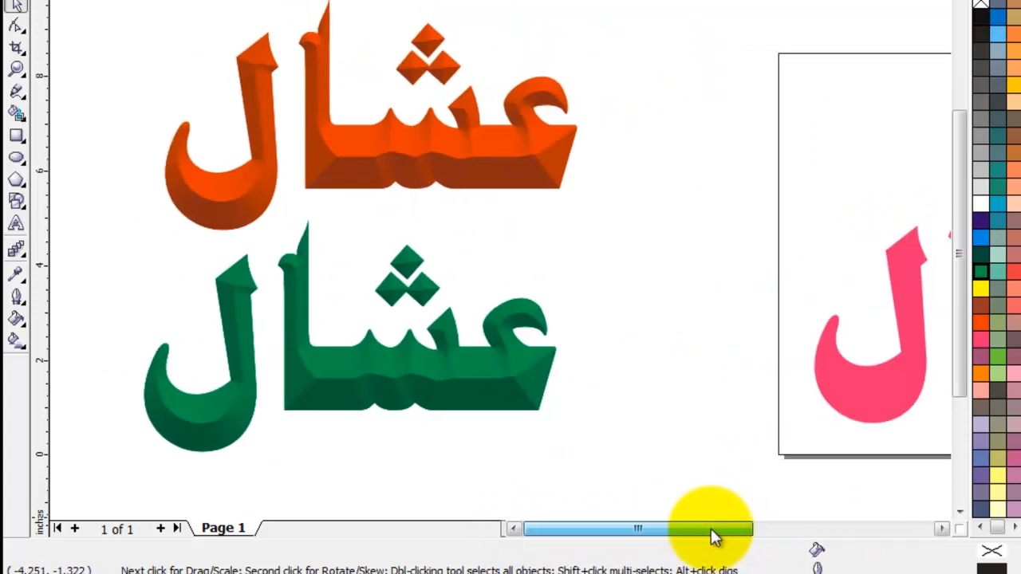
left_click(513, 529)
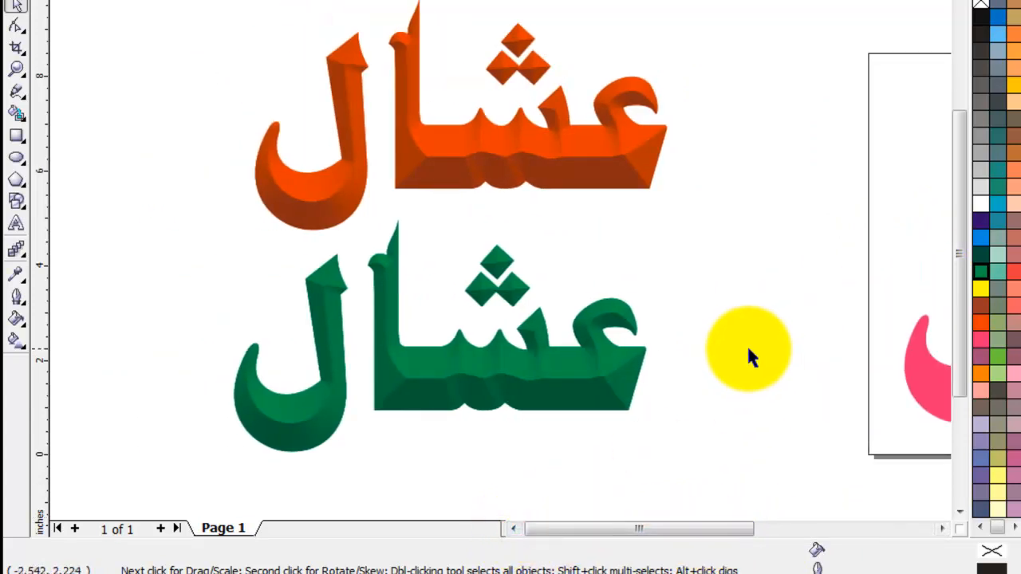
left_click(739, 349)
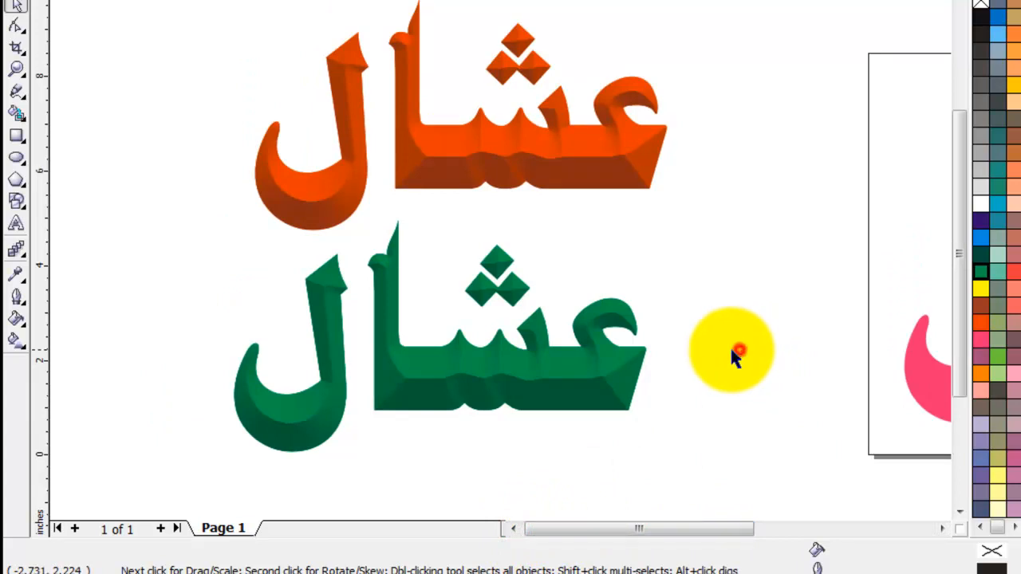
Shift the green lettering outside the page slightly farther below the orange one.
left_click(593, 375)
mouse_move(593, 381)
left_mouse_down()
mouse_move(589, 401)
mouse_move(591, 392)
left_mouse_up()
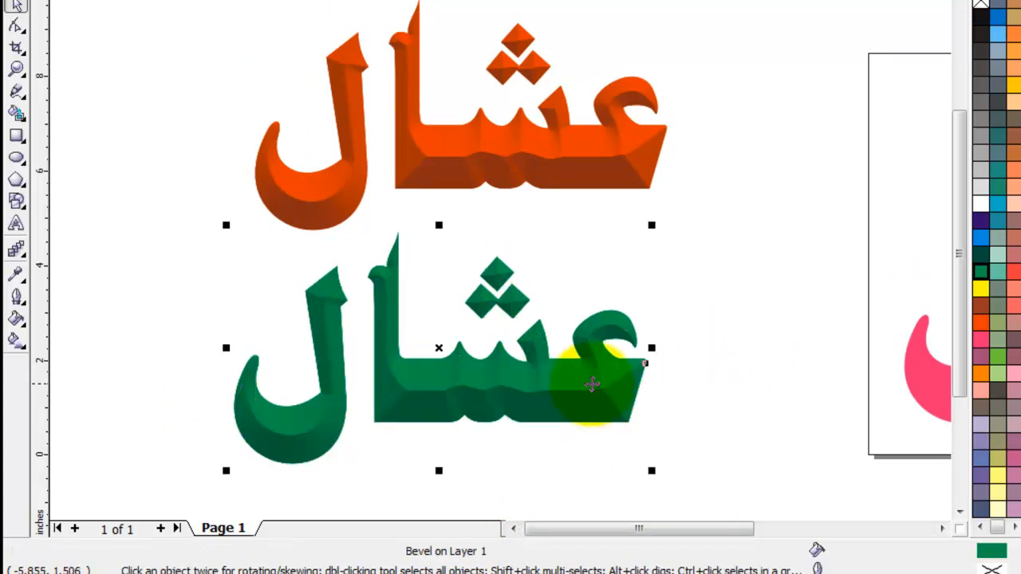
left_click(716, 357)
left_click(611, 388)
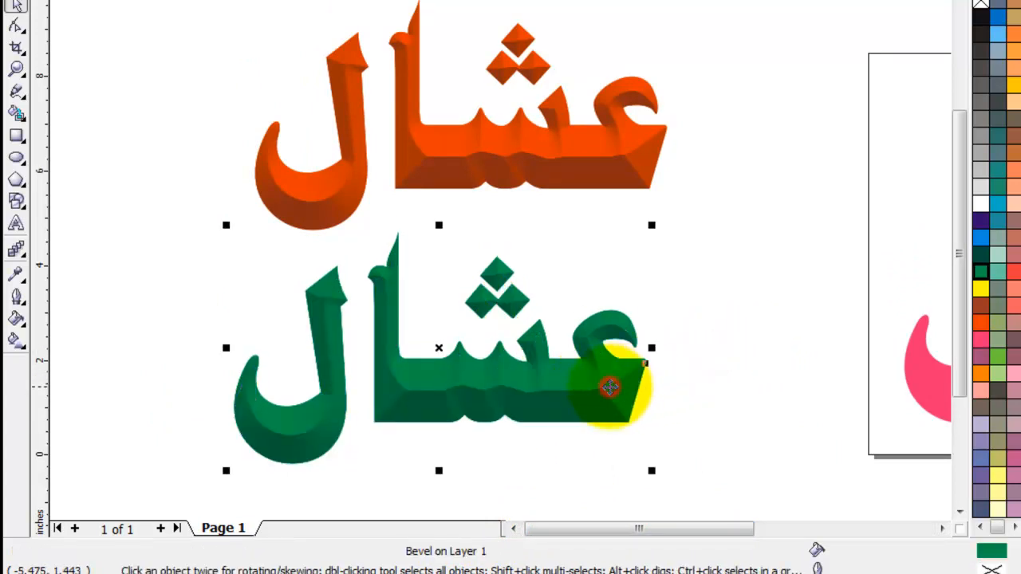